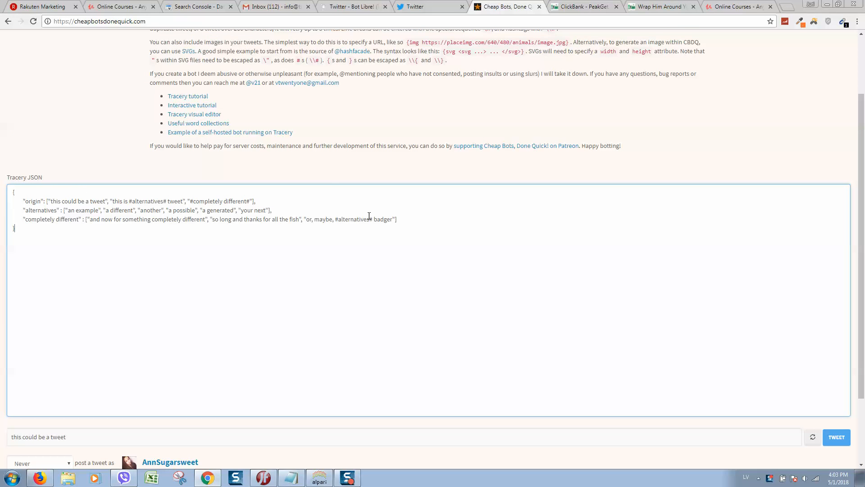
Step: Select the alternatives and completely different rule lines, then clear the selection again
drag(401, 219, 2, 213)
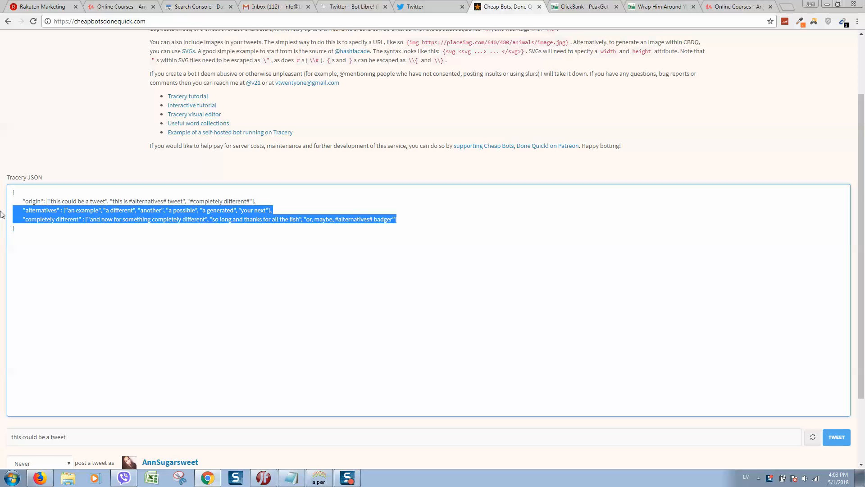
click(51, 201)
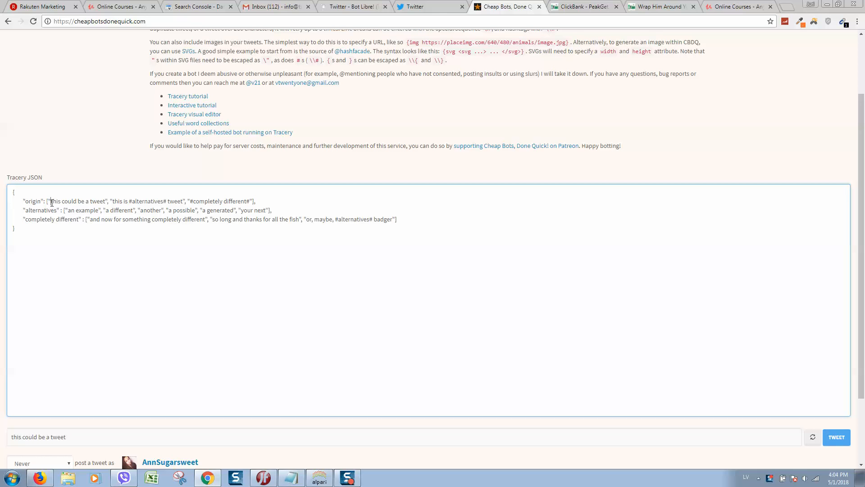
drag(51, 201, 13, 201)
click(33, 205)
Step: Inspect the origin line, then reselect the alternatives and completely different rules for deletion
drag(23, 201, 270, 199)
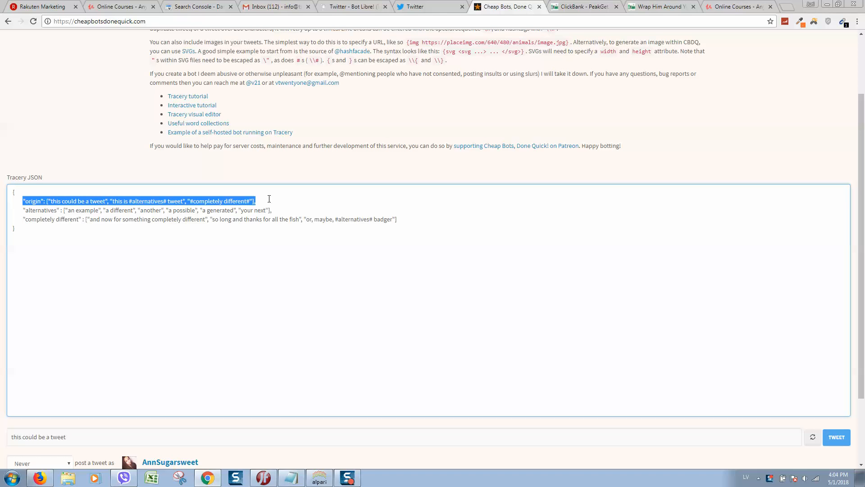
click(275, 226)
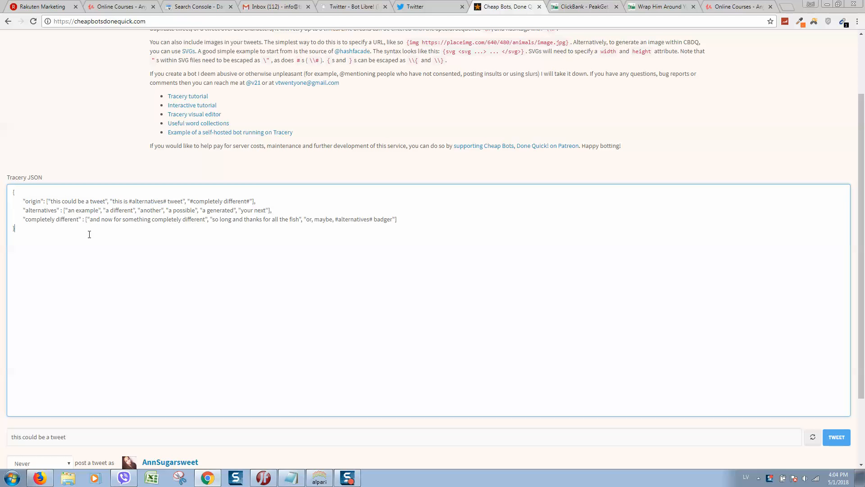
mouse_move(411, 219)
mouse_down()
mouse_move(61, 223)
mouse_move(2, 213)
mouse_up()
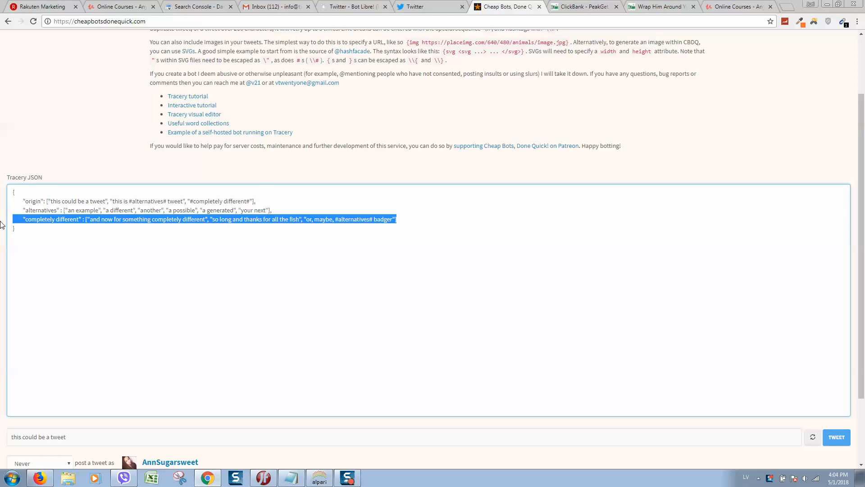
Step: Delete the two extra rules and the trailing comma so the origin-only grammar parses again
key(Delete)
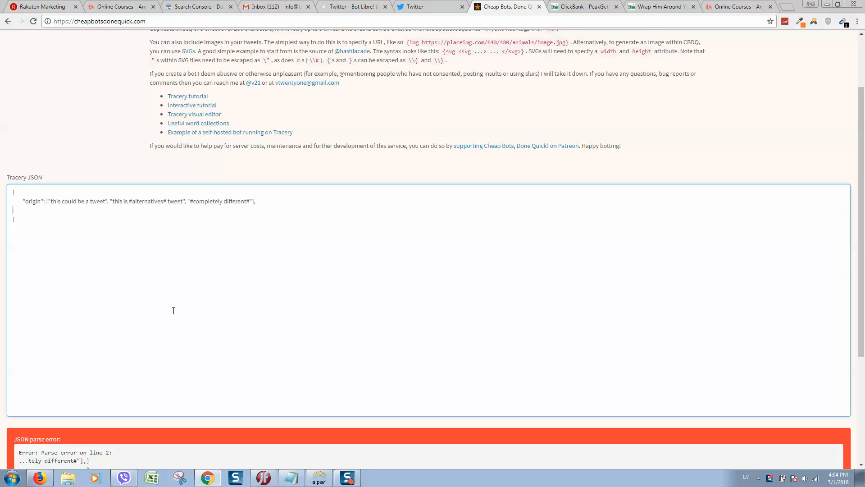
scroll(173, 310, down, 2)
scroll(204, 284, down, 2)
scroll(242, 258, up, 1)
scroll(169, 264, up, 1)
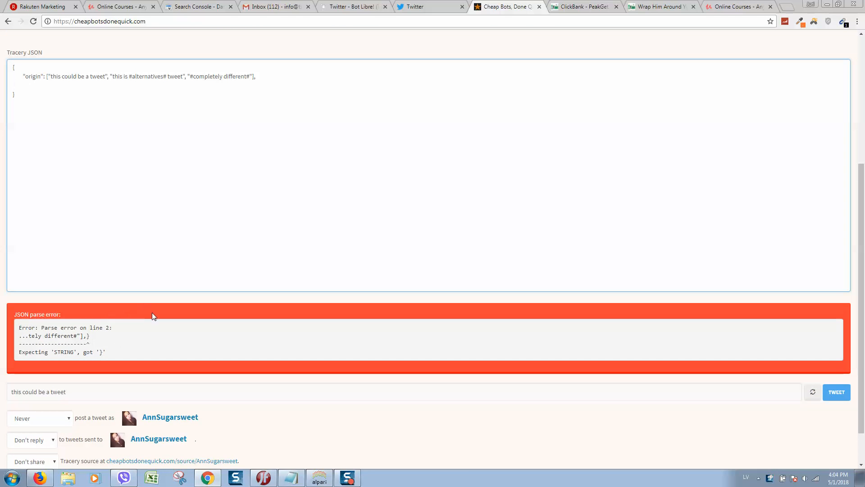
scroll(153, 324, up, 1)
scroll(135, 318, up, 1)
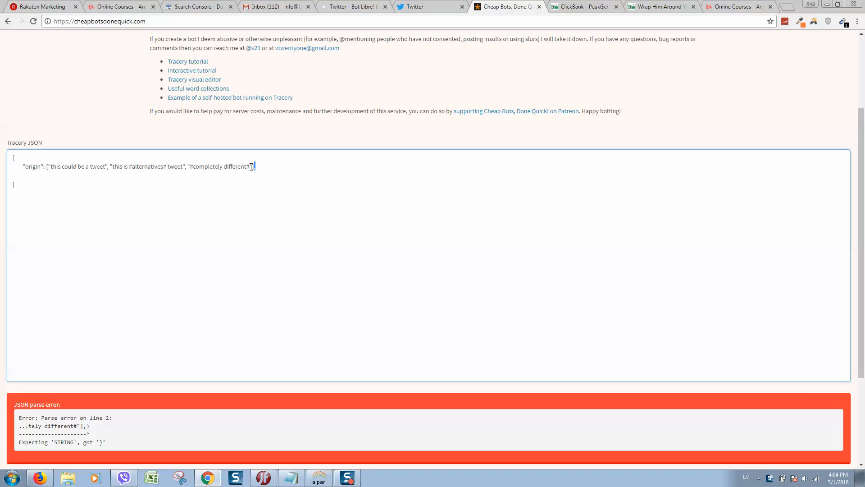
key(BackSpace)
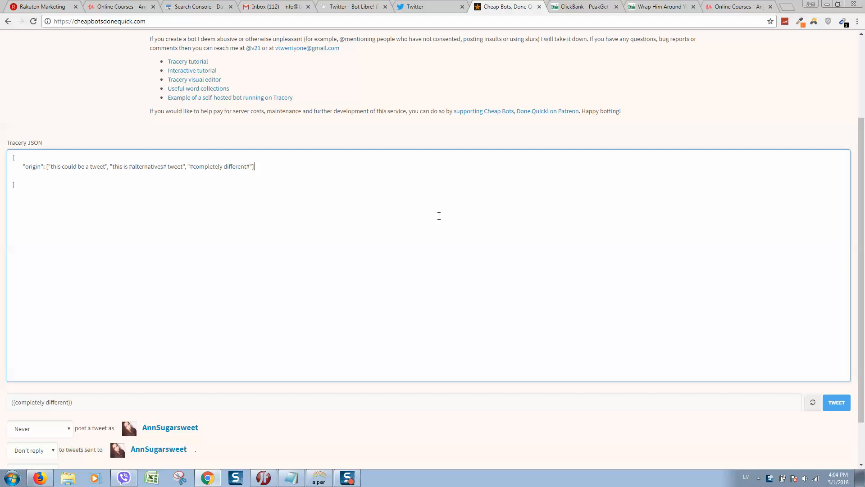
scroll(149, 304, down, 2)
scroll(149, 304, down, 1)
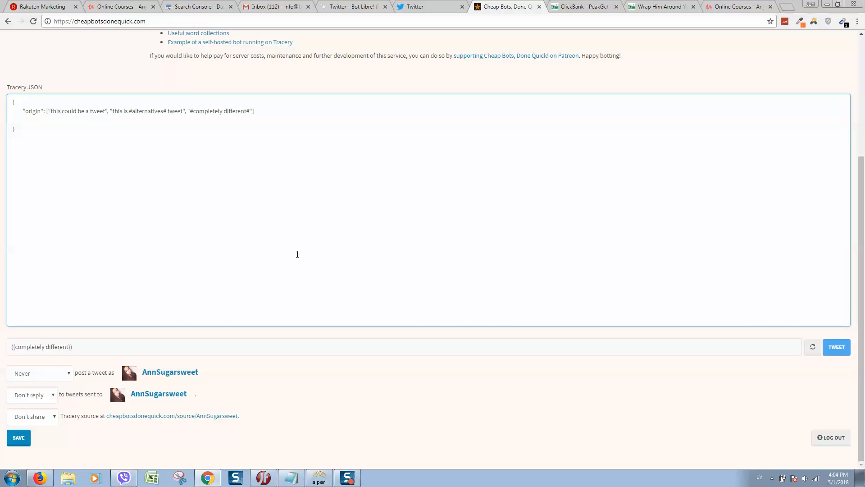
scroll(293, 253, up, 2)
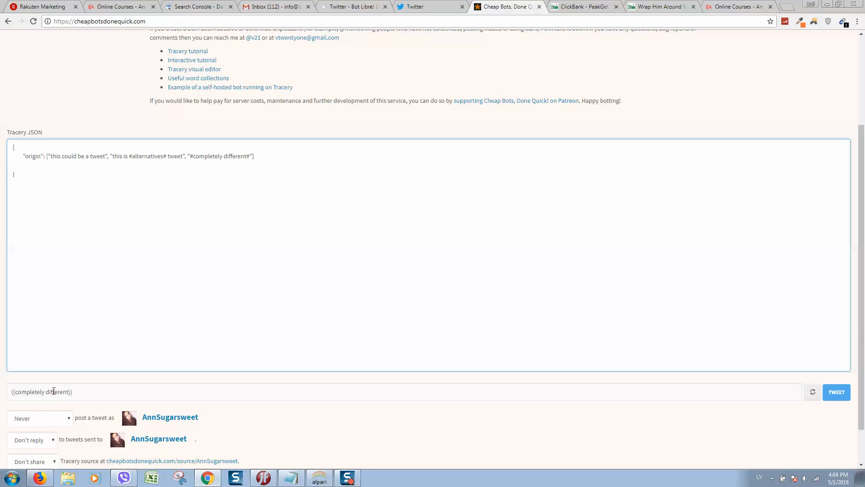
Step: Regenerate sample tweets twice and look over the first origin tweet text
click(813, 393)
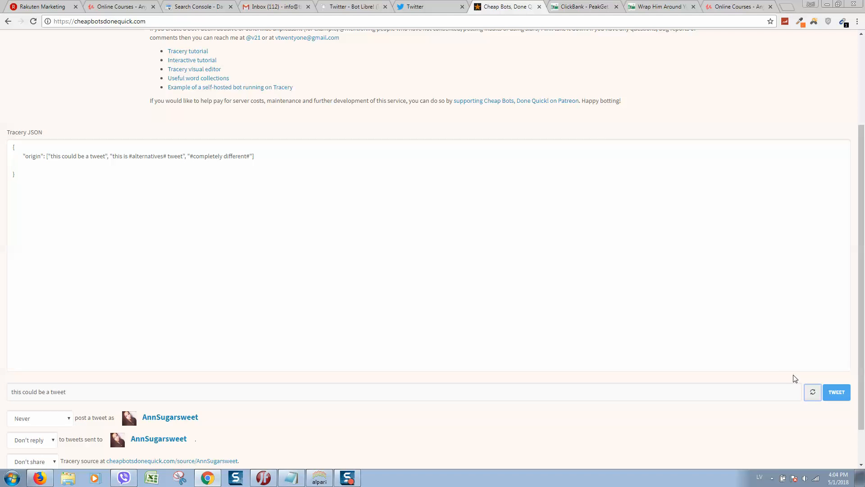
click(812, 395)
drag(54, 156, 196, 156)
click(202, 159)
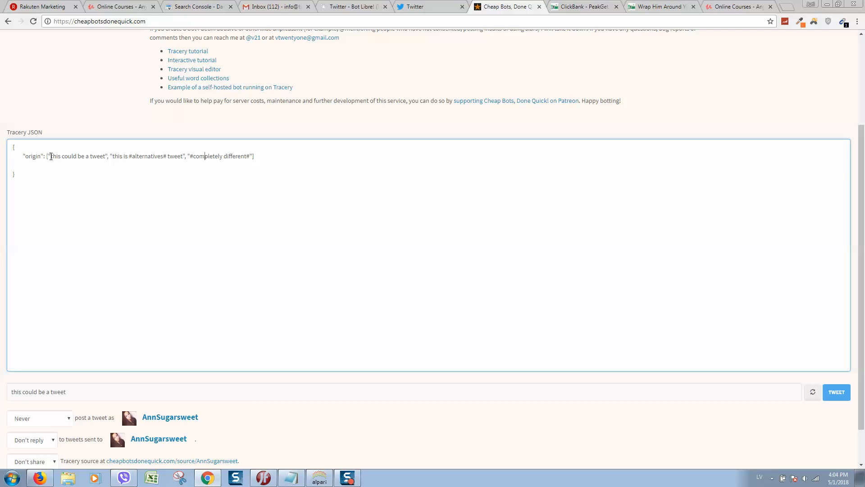
drag(50, 156, 186, 156)
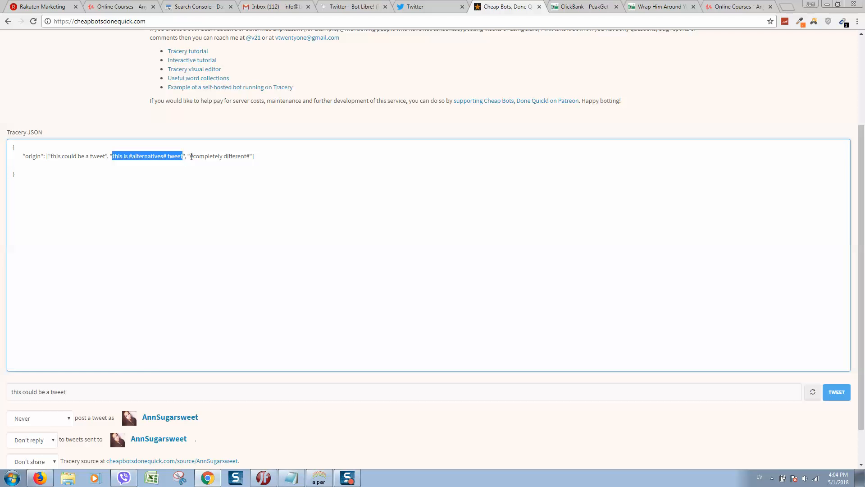
scroll(199, 197, up, 3)
Step: Examine the #alternatives# reference and the escaped-hashtag example in the instructions
click(167, 282)
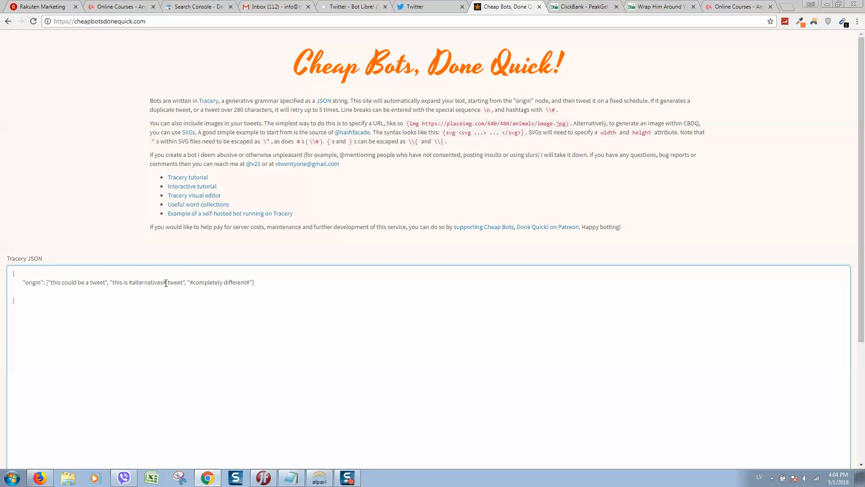
drag(167, 282, 165, 282)
double_click(312, 141)
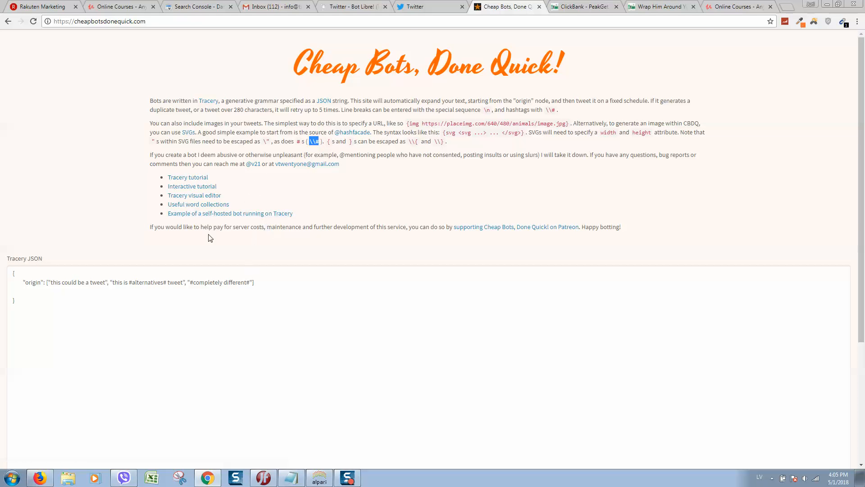
scroll(208, 237, down, 2)
scroll(179, 204, up, 2)
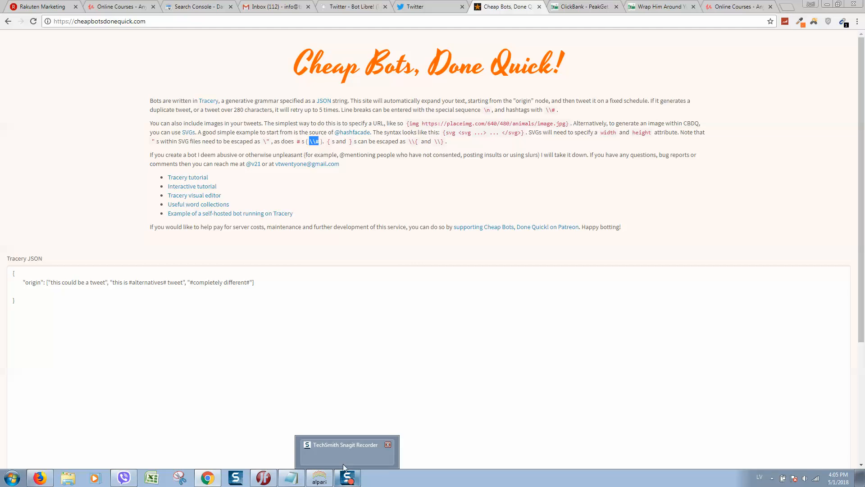
click(349, 479)
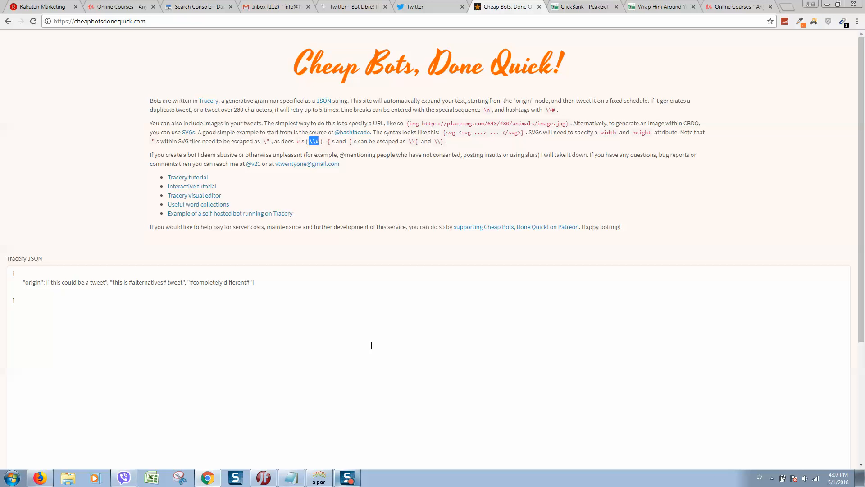
Step: Switch to PeakGet's ClickBank coupons and view the Wrap Him Around Your Finger offer page
click(565, 7)
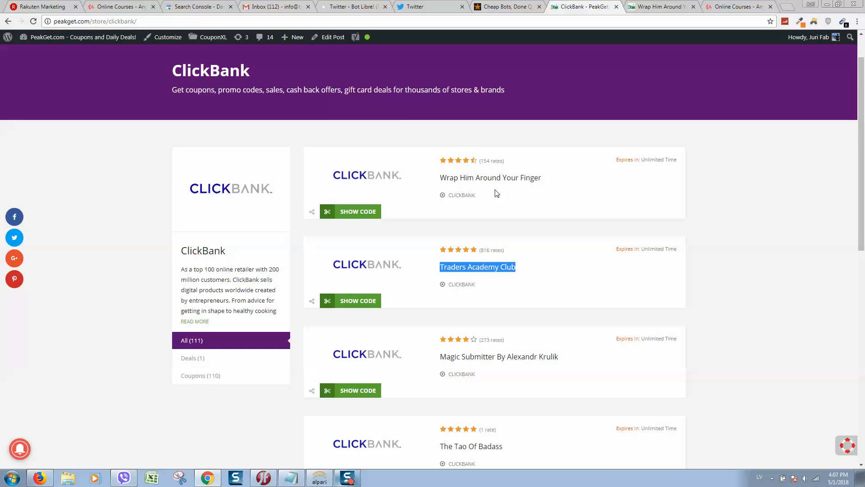
scroll(488, 185, down, 1)
scroll(488, 185, down, 8)
scroll(488, 187, up, 5)
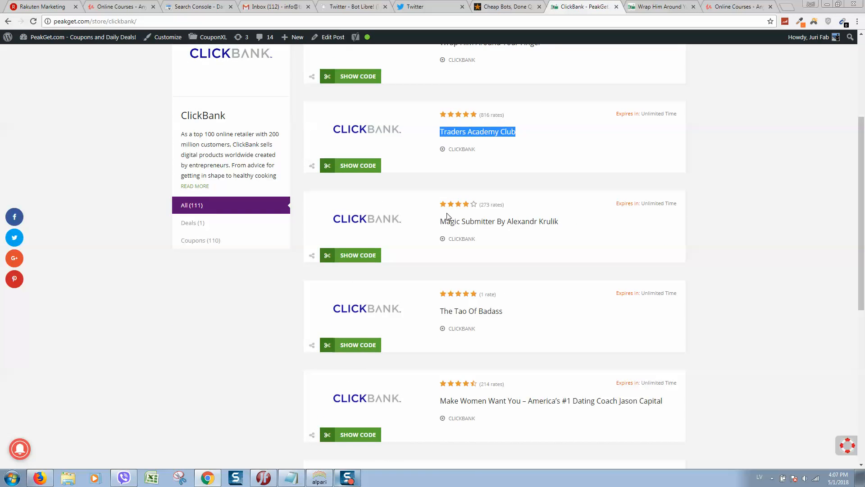
scroll(505, 176, up, 5)
click(697, 243)
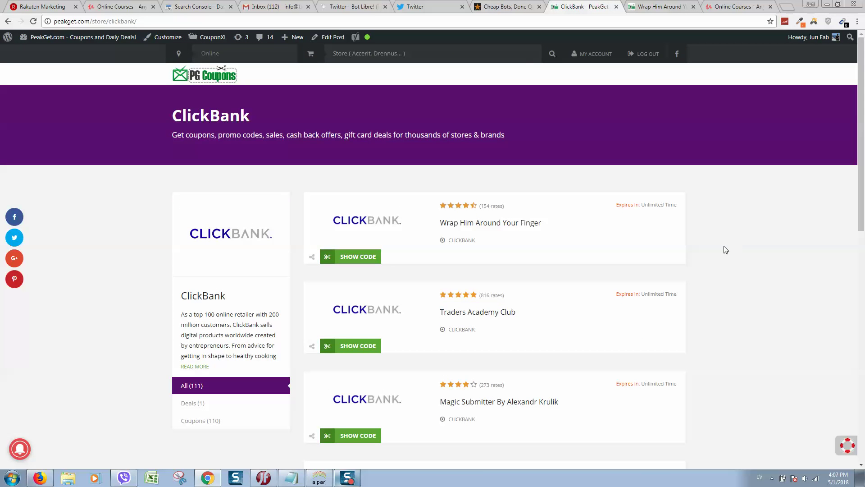
click(660, 6)
scroll(485, 217, up, 5)
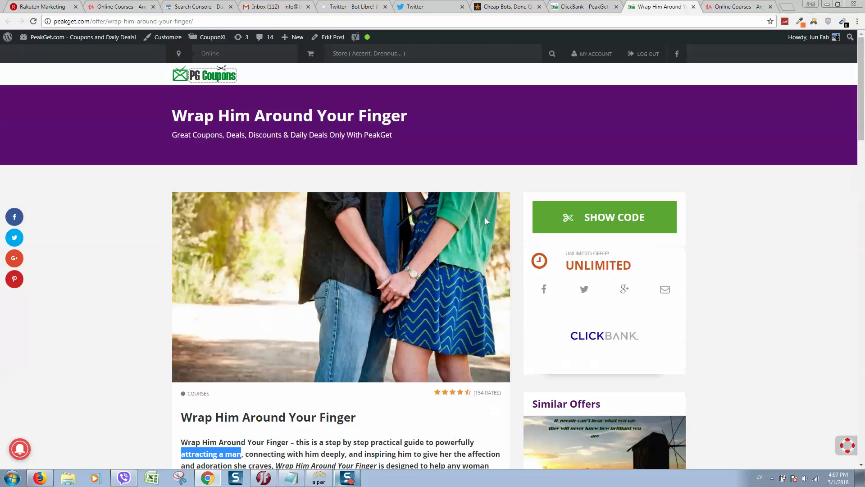
click(696, 247)
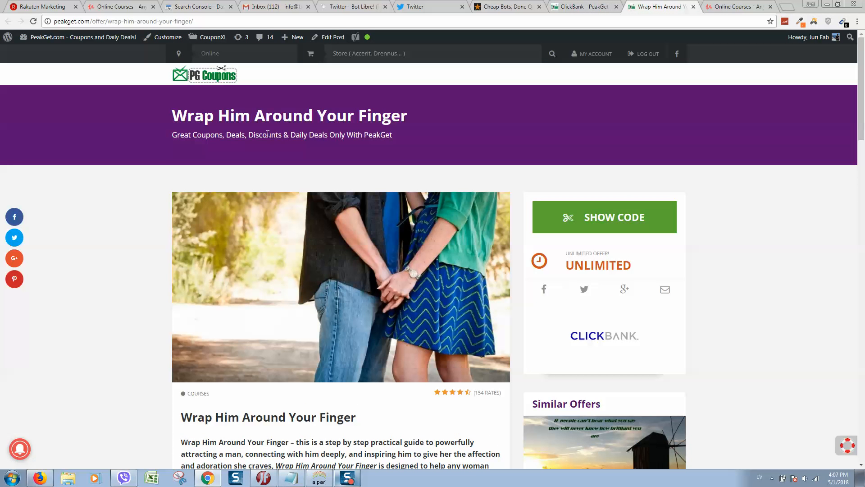
scroll(270, 132, down, 3)
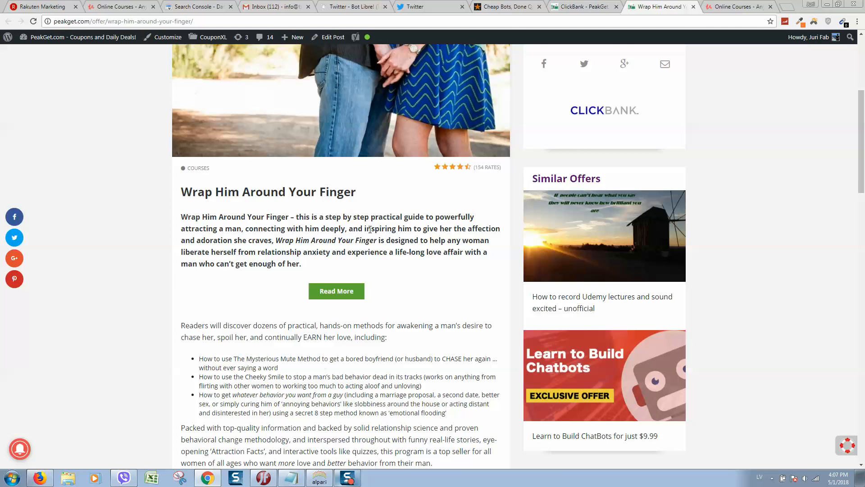
scroll(349, 243, up, 1)
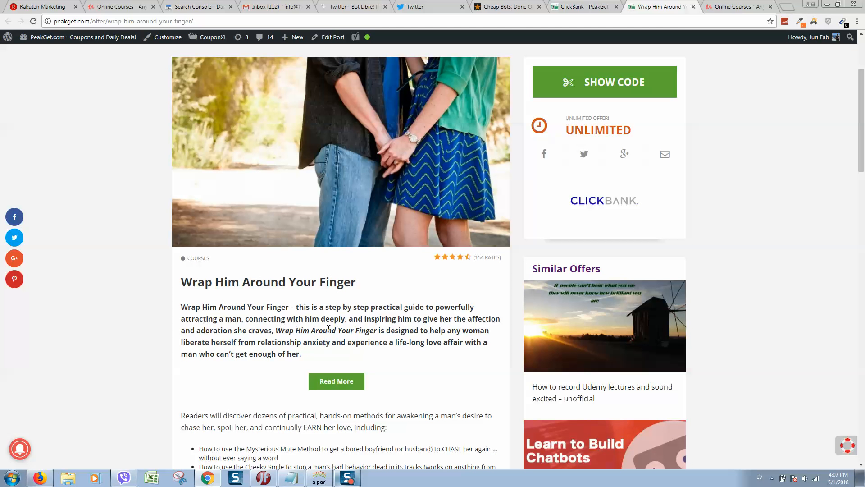
scroll(251, 196, up, 2)
Step: Copy the Wrap Him Around Your Finger offer's web address from the address bar
click(122, 21)
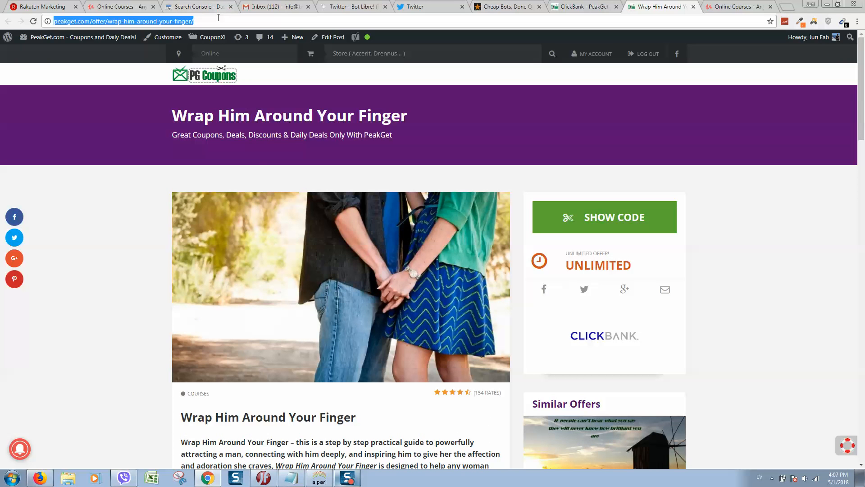
right_click(221, 21)
click(244, 41)
key(Escape)
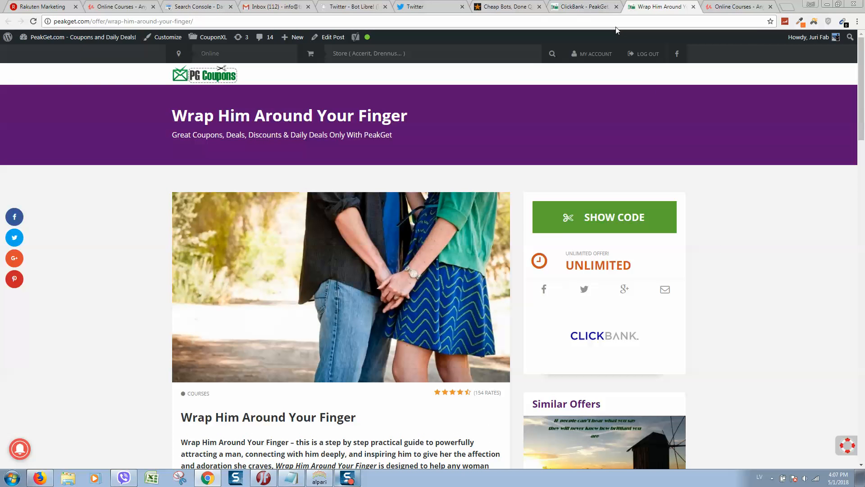
Step: Replace 'this could be a tweet' in the origin list with the pasted PeakGet offer link
click(488, 7)
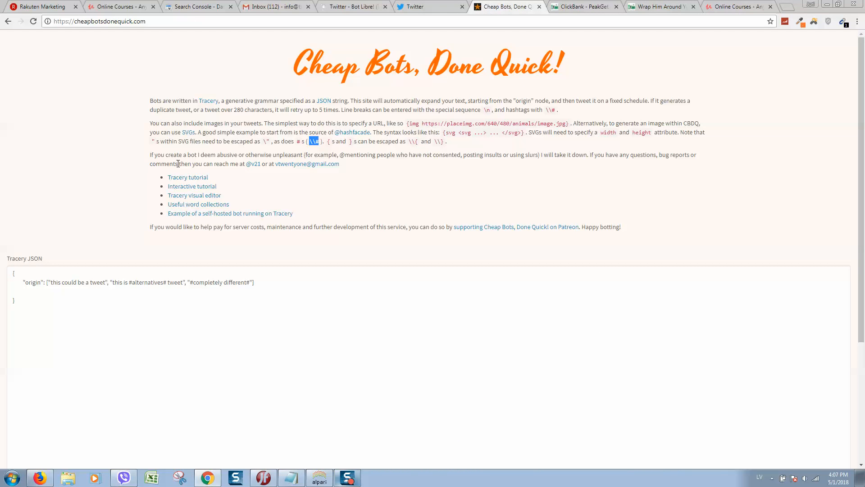
drag(50, 282, 108, 282)
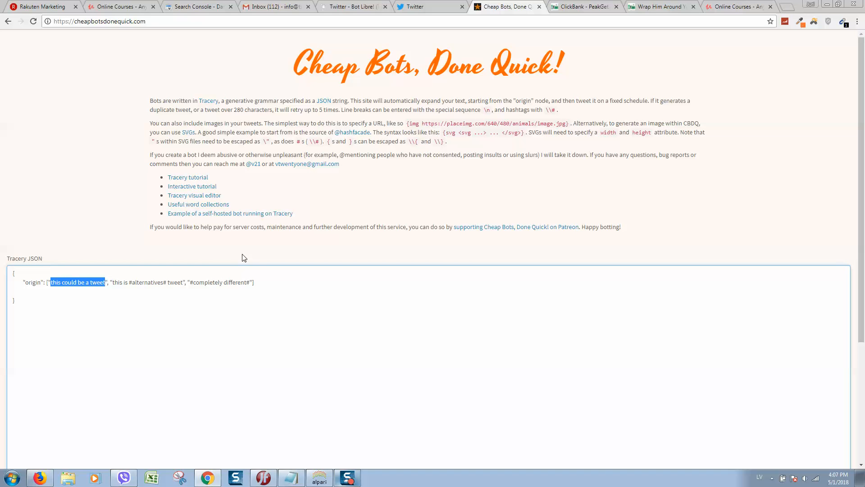
key(ctrl+v)
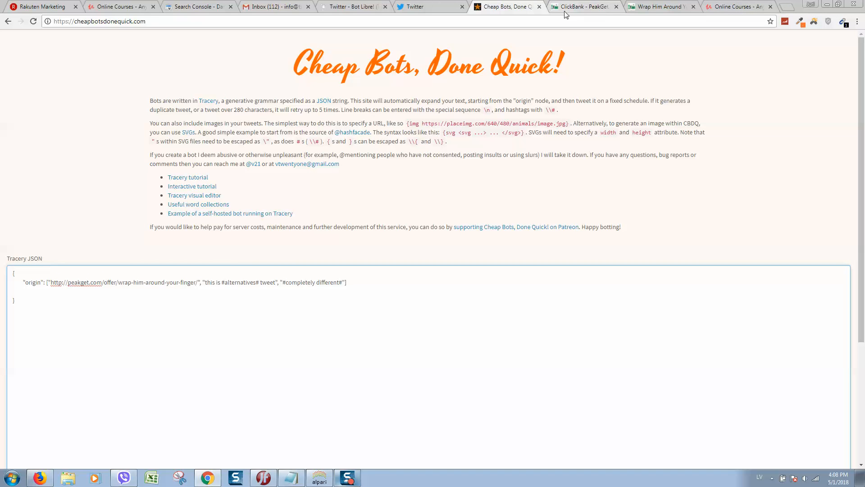
Step: Copy the Wrap Him Around Your Finger title from PeakGet and paste it before the link
click(575, 6)
click(660, 7)
scroll(365, 179, down, 3)
drag(376, 291, 126, 289)
right_click(308, 282)
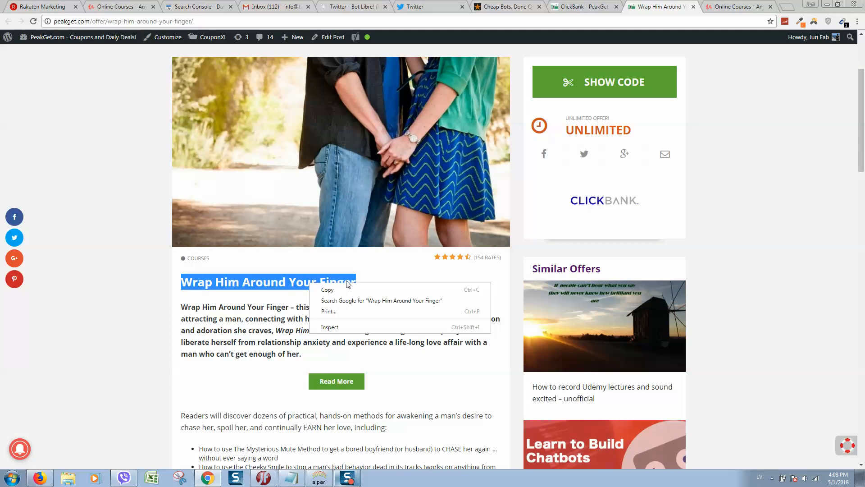
click(366, 293)
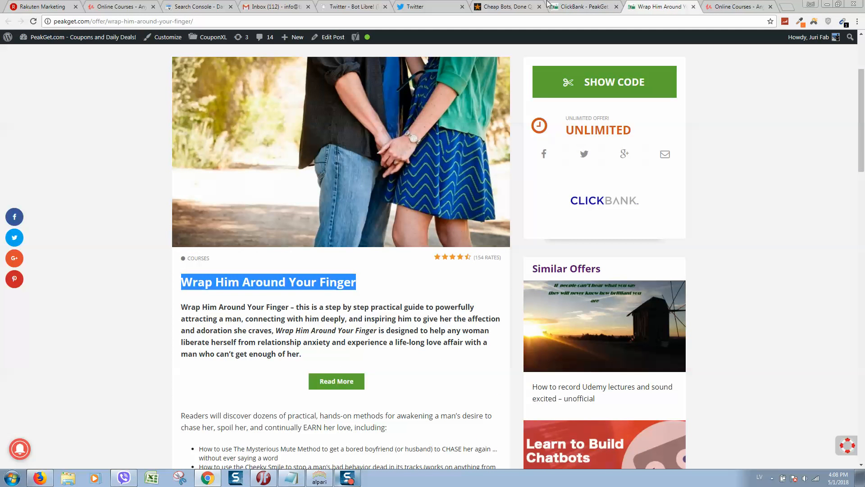
click(504, 7)
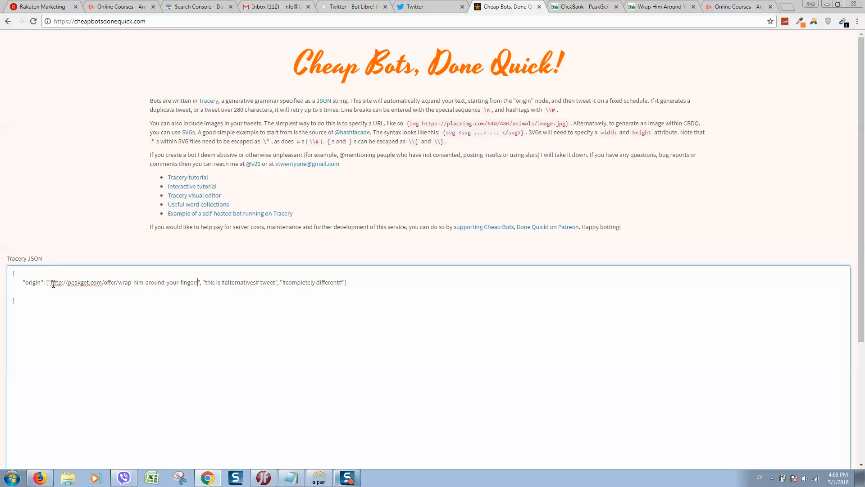
key(ctrl+v)
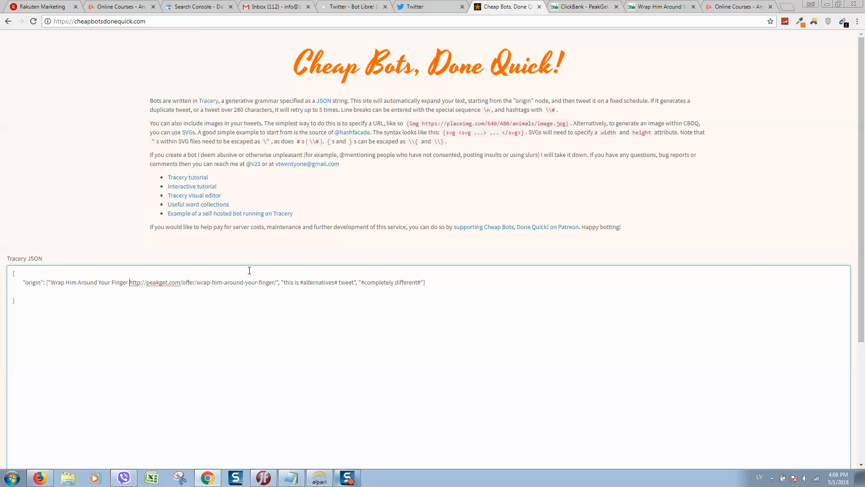
Step: Copy 'attracting a man' from the offer description and condense it to attractingaman after the title
click(580, 7)
click(658, 7)
drag(181, 321, 242, 318)
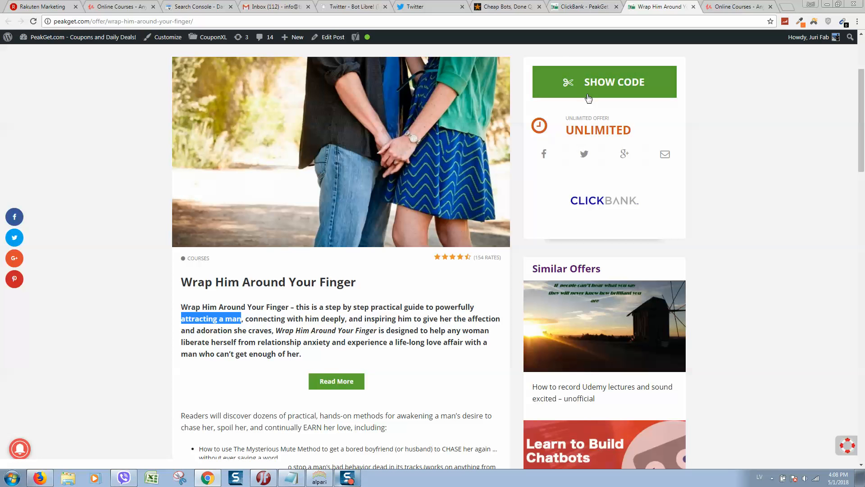
click(507, 7)
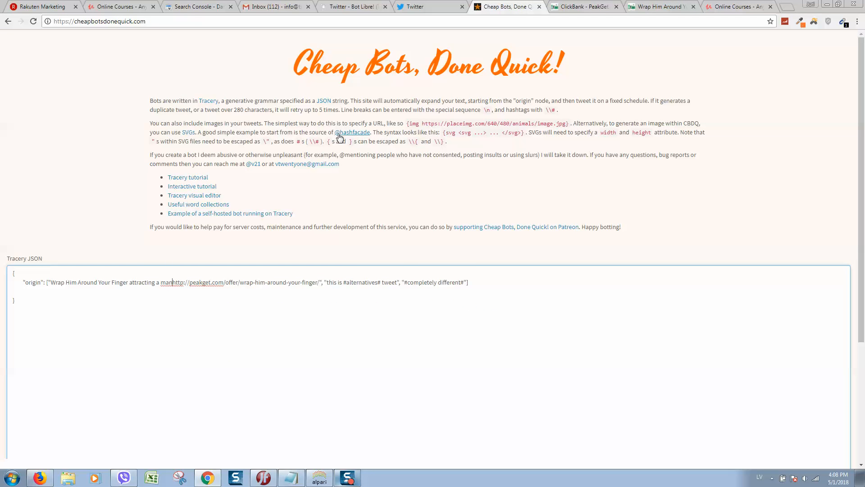
key(ctrl+v)
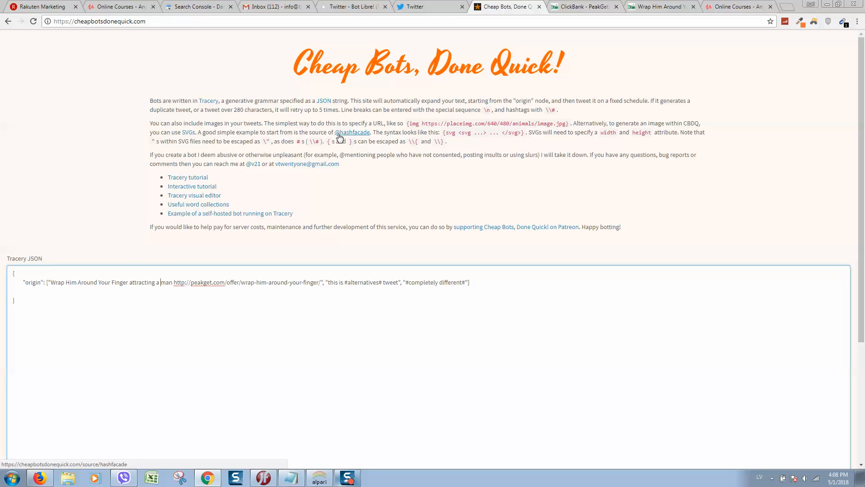
key(BackSpace)
key(Left)
key(BackSpace)
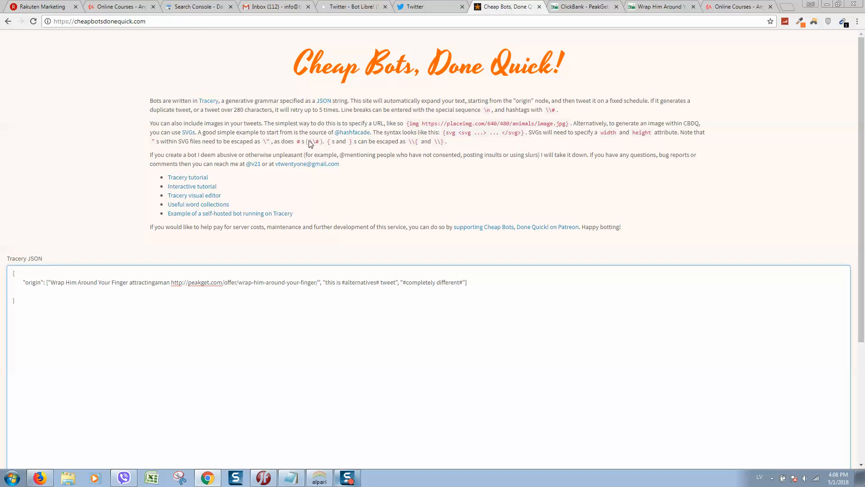
Step: Prefix attractingaman with the escaped \# marker copied from the help text to form a hashtag
drag(307, 142, 322, 144)
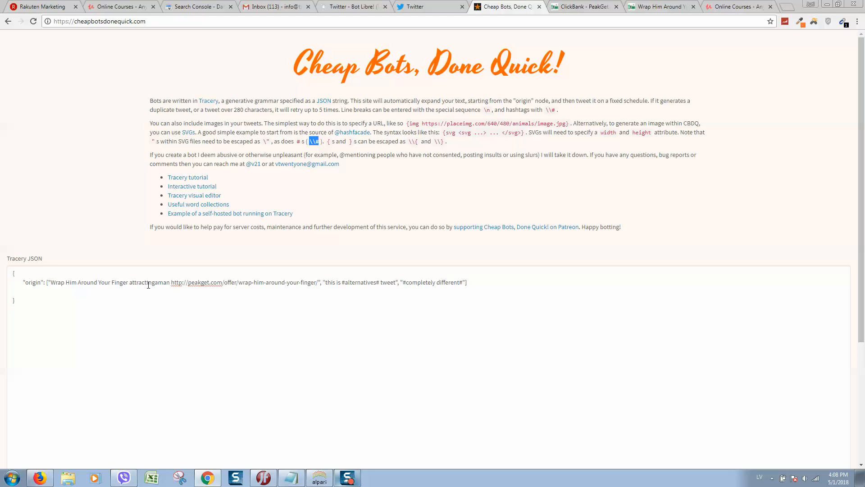
click(133, 283)
key(ctrl+v)
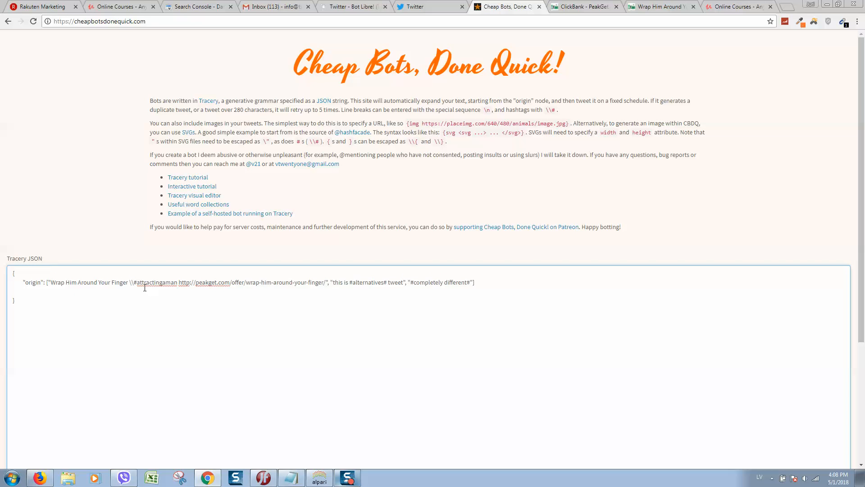
drag(130, 282, 138, 282)
click(163, 294)
scroll(344, 307, down, 3)
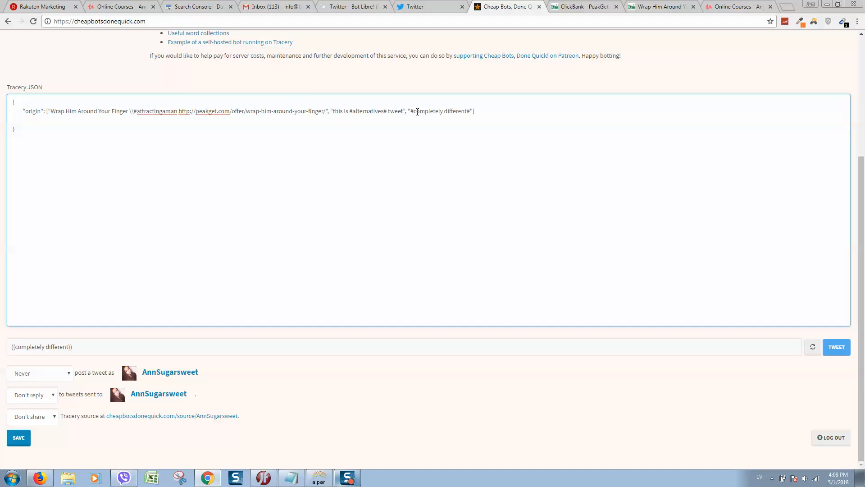
Step: Delete the "#completely different#" string, leaving two origin tweets
drag(408, 112, 474, 111)
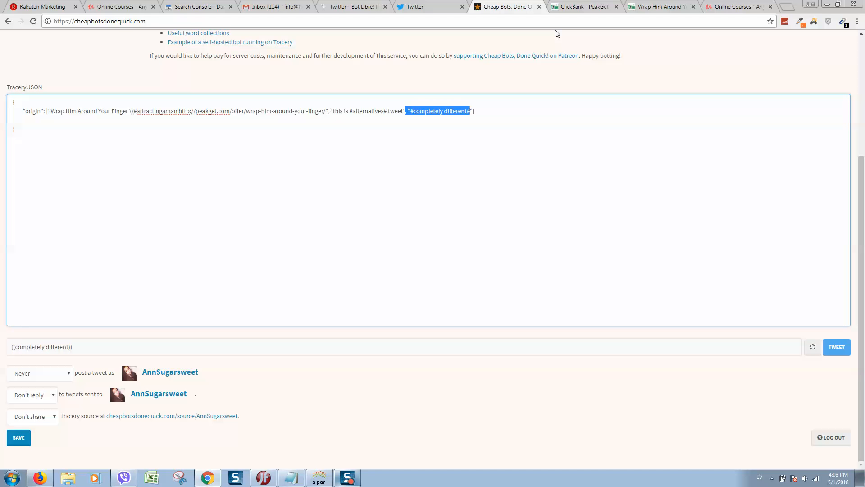
key(BackSpace)
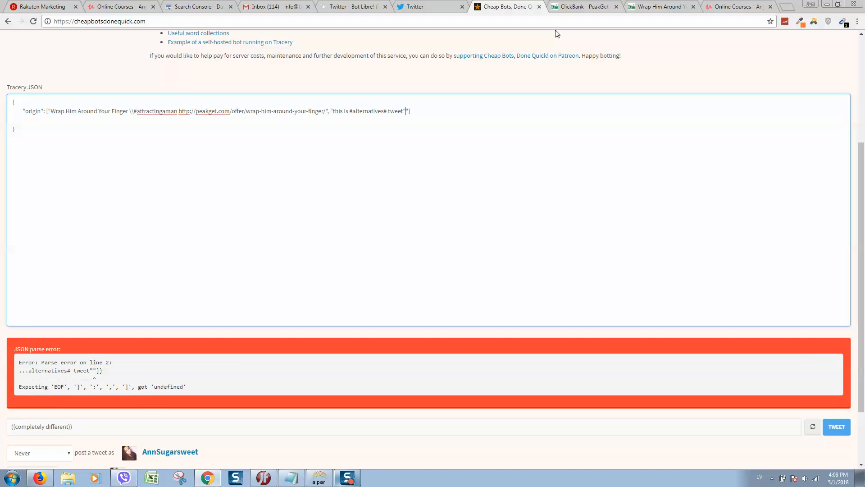
key(BackSpace)
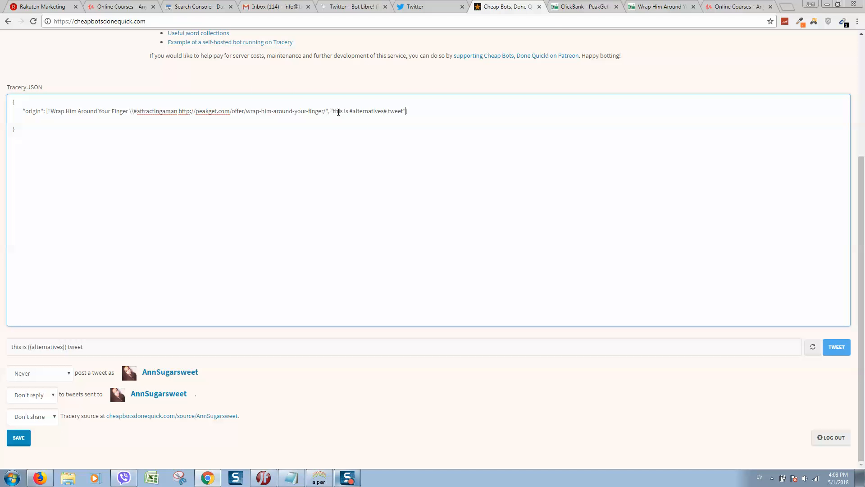
Step: Open the Magic Submitter offer from the ClickBank store in a new tab and copy its title
click(583, 7)
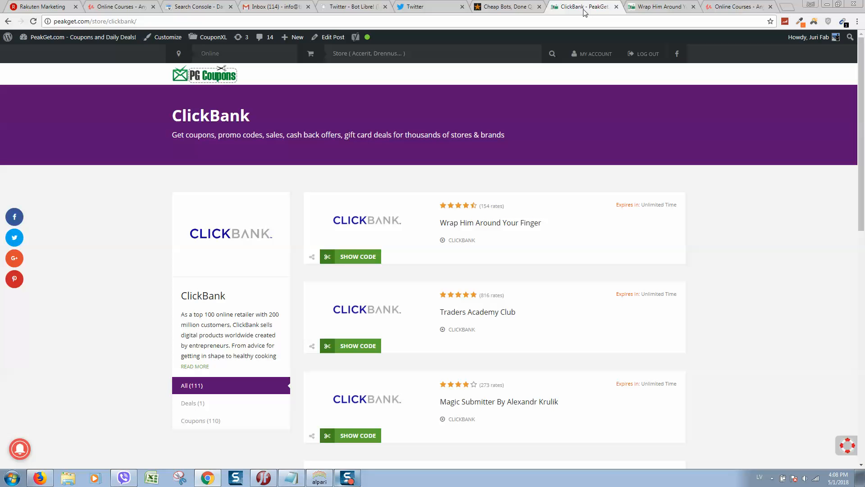
scroll(409, 230, down, 2)
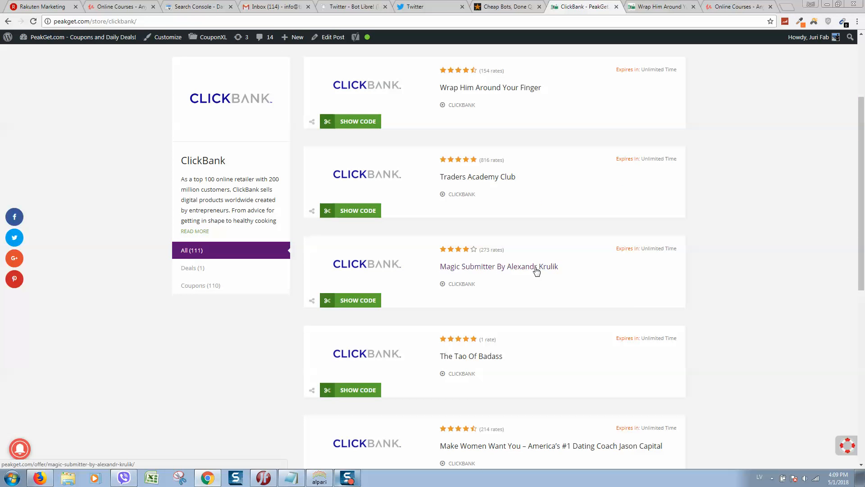
right_click(499, 270)
click(535, 275)
click(602, 7)
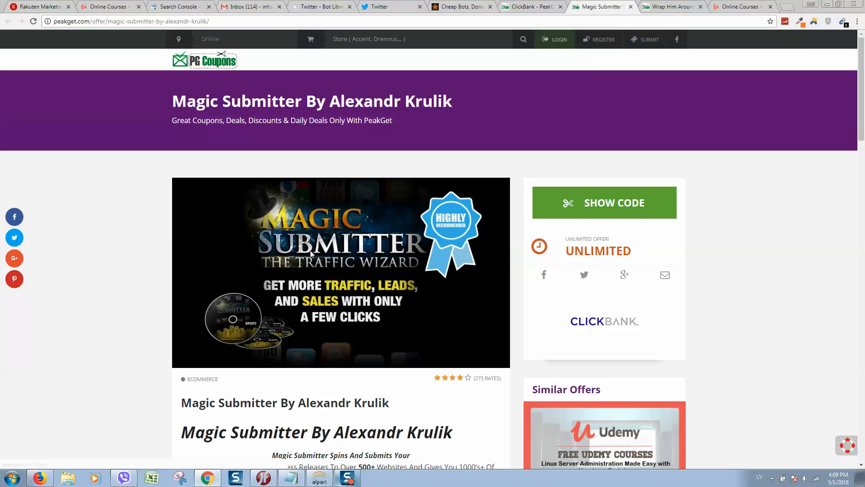
drag(461, 99, 166, 99)
right_click(222, 91)
click(235, 99)
Step: Replace 'this is #alternatives# tweet' with the Magic Submitter By Alexandr Krulik title
click(462, 7)
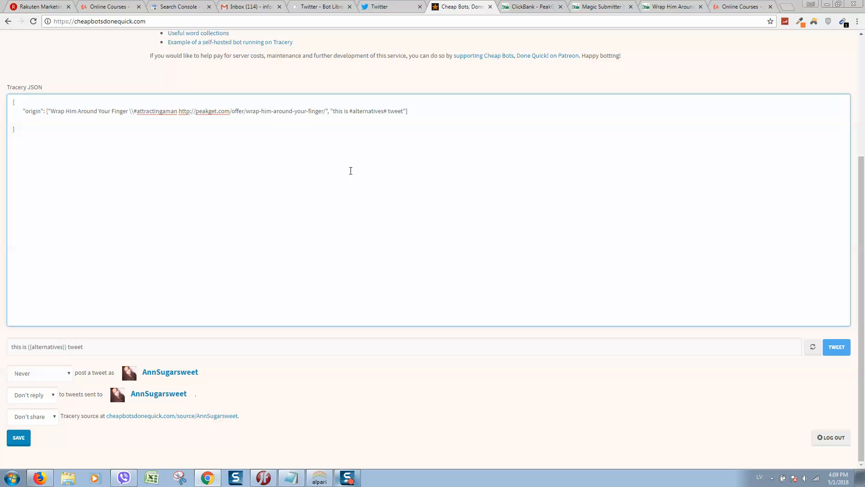
drag(333, 112, 404, 112)
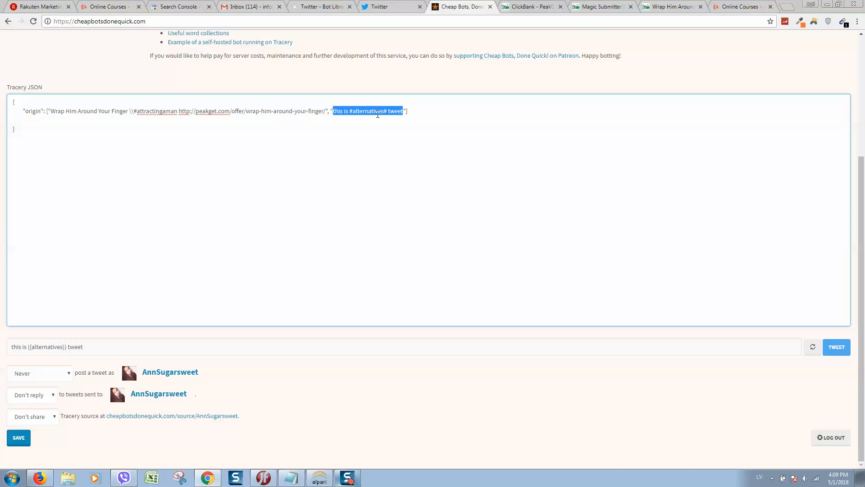
key(ctrl+v)
Step: Copy the Magic Submitter offer page's web address and return to the bot editor
click(531, 7)
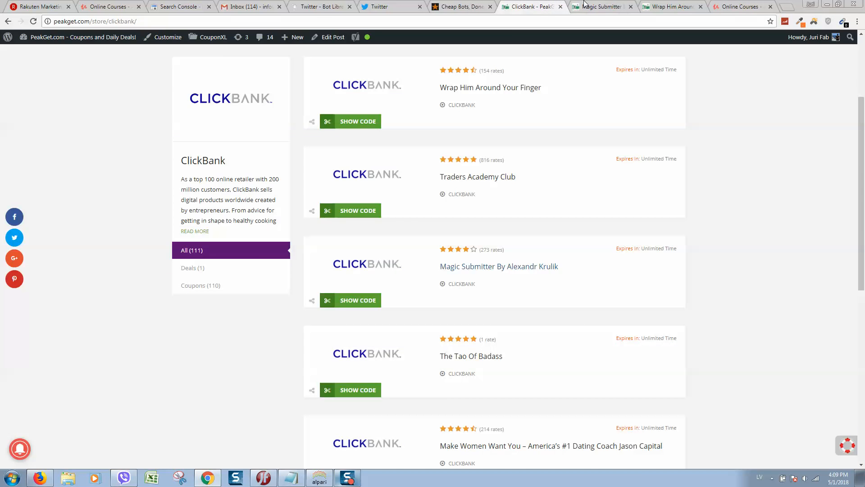
click(590, 6)
click(128, 21)
right_click(196, 29)
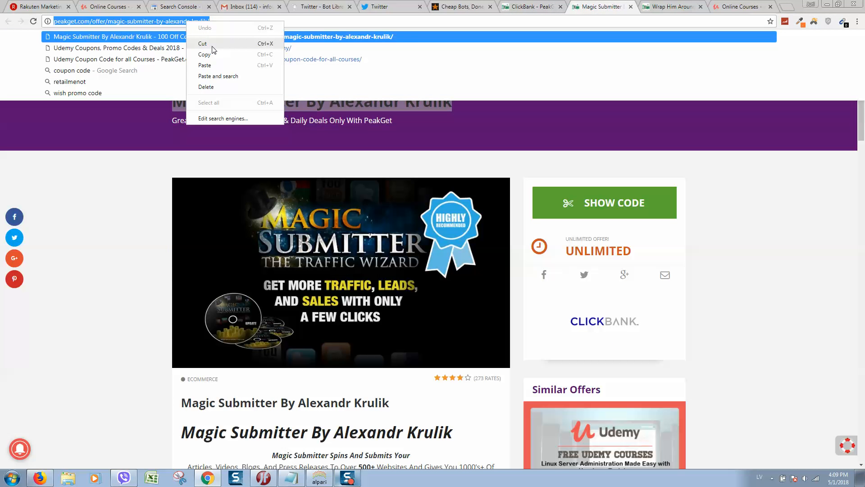
click(210, 48)
click(462, 6)
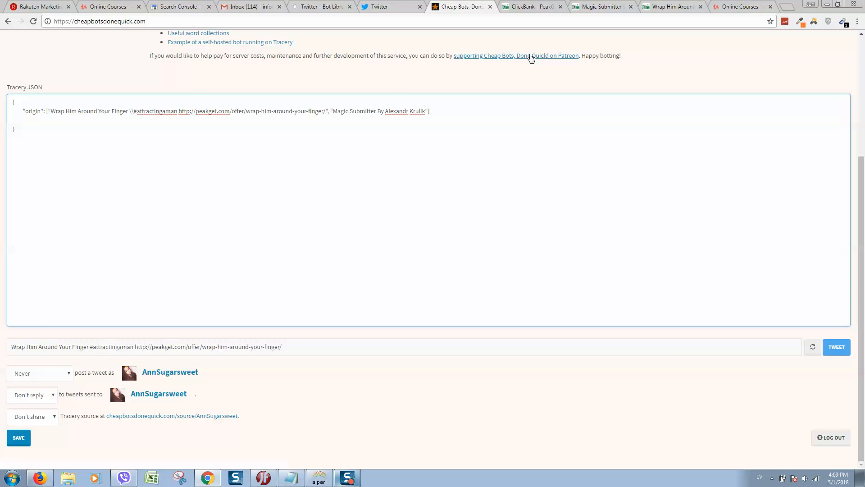
Step: Append the Magic Submitter link, then add MagicSubmitter joined into one word after it
key(ctrl+v)
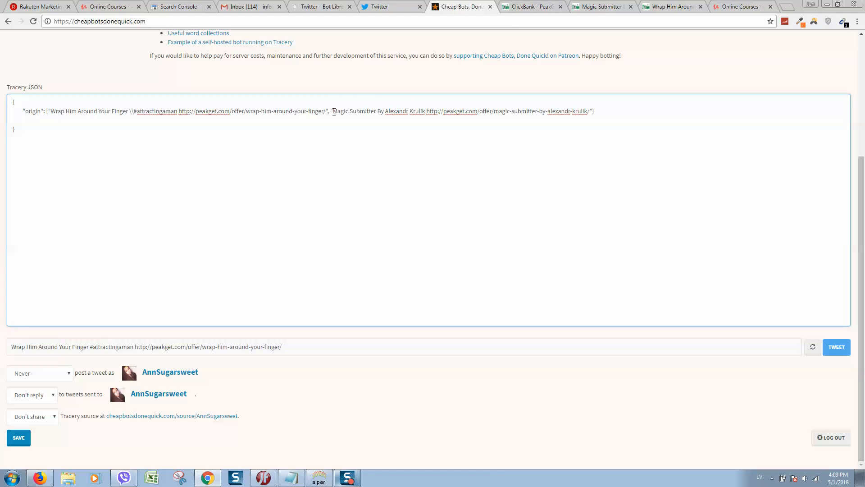
drag(333, 112, 377, 110)
click(384, 112)
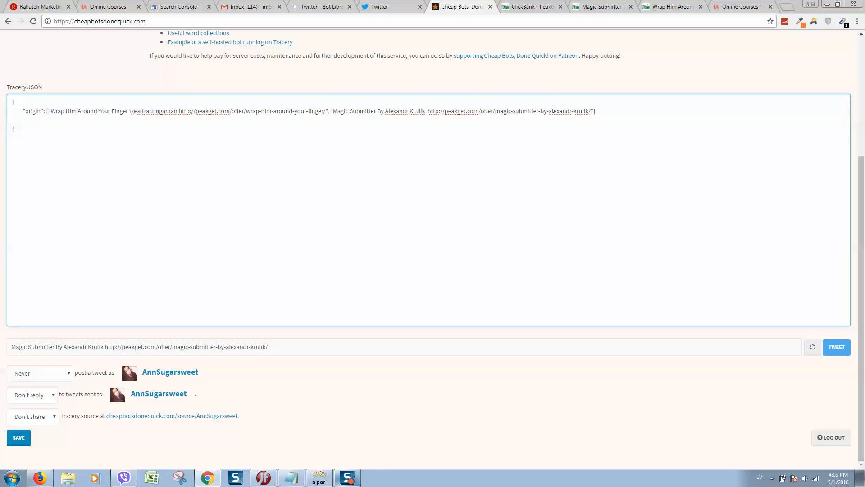
key(BackSpace)
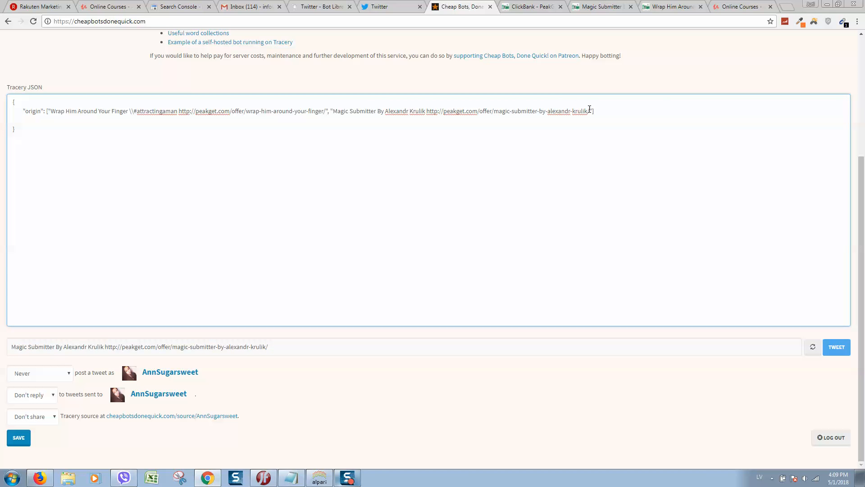
click(590, 111)
text(Magic Submitter)
key(BackSpace)
scroll(653, 62, up, 2)
scroll(439, 105, up, 1)
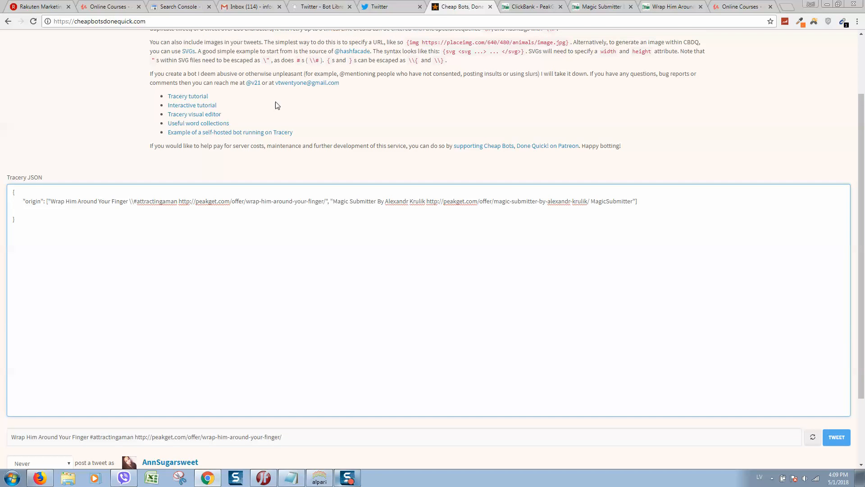
Step: Insert the escaped \# from the help text before MagicSubmitter to form the hashtag
drag(309, 61, 328, 62)
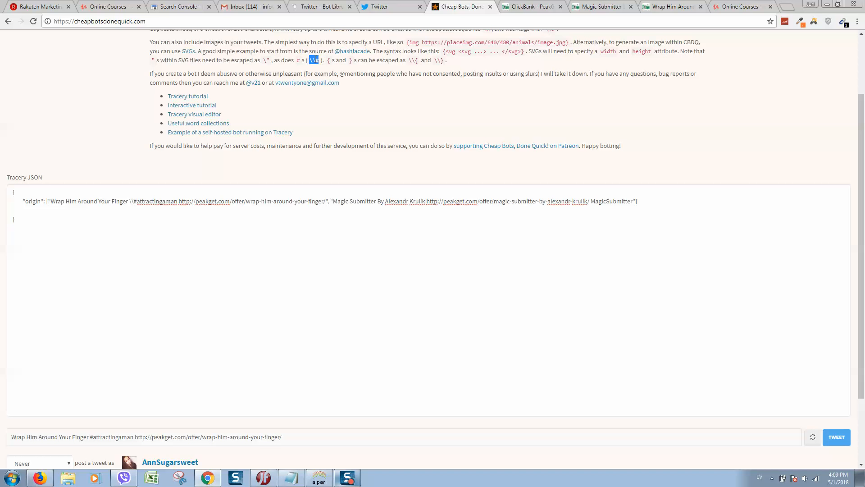
click(592, 201)
key(ctrl+v)
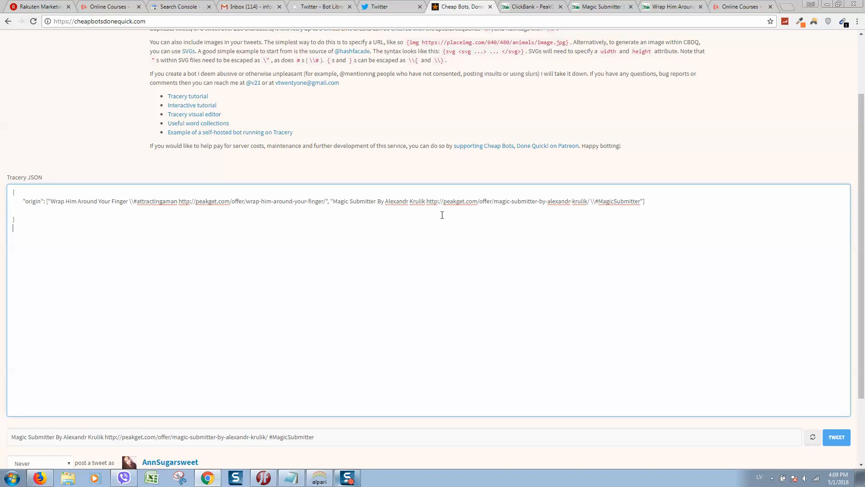
scroll(441, 215, down, 2)
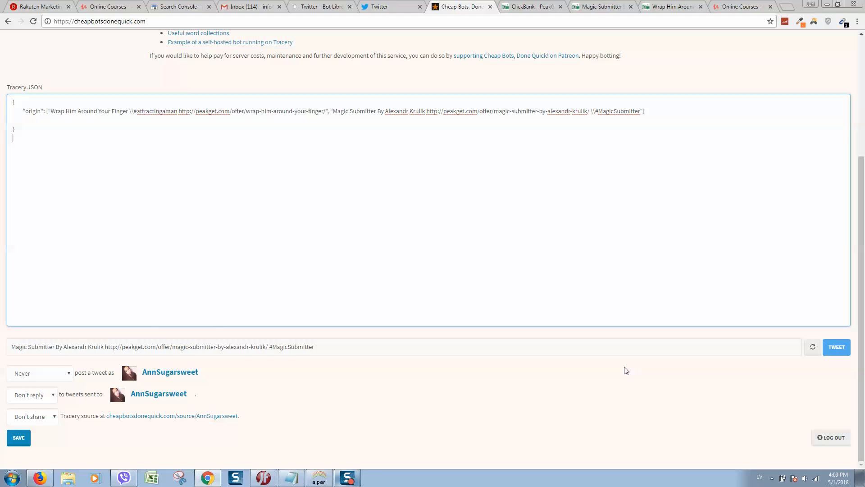
Step: Regenerate the preview tweet, then attempt TWEET and SAVE, both failing with not-signed-in errors
click(813, 347)
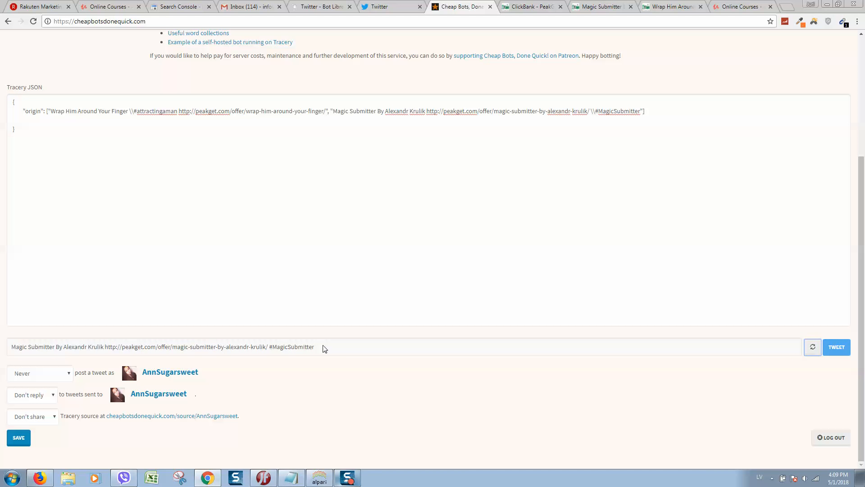
drag(325, 347, 3, 345)
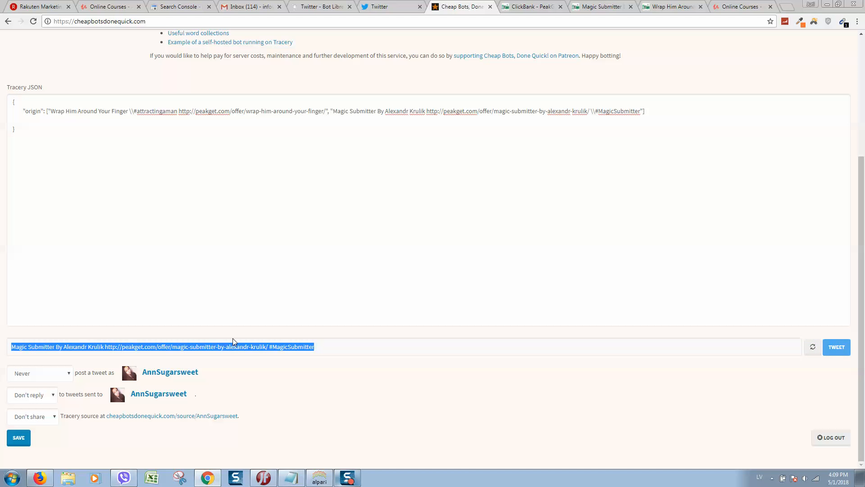
click(814, 346)
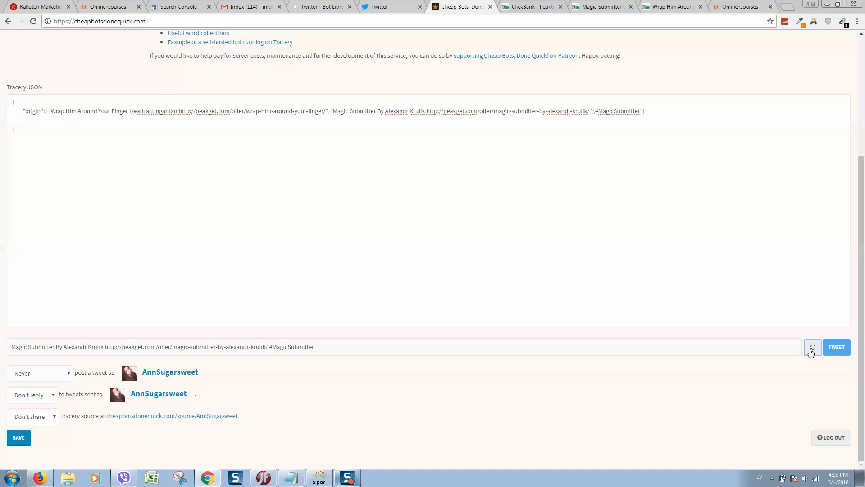
click(811, 349)
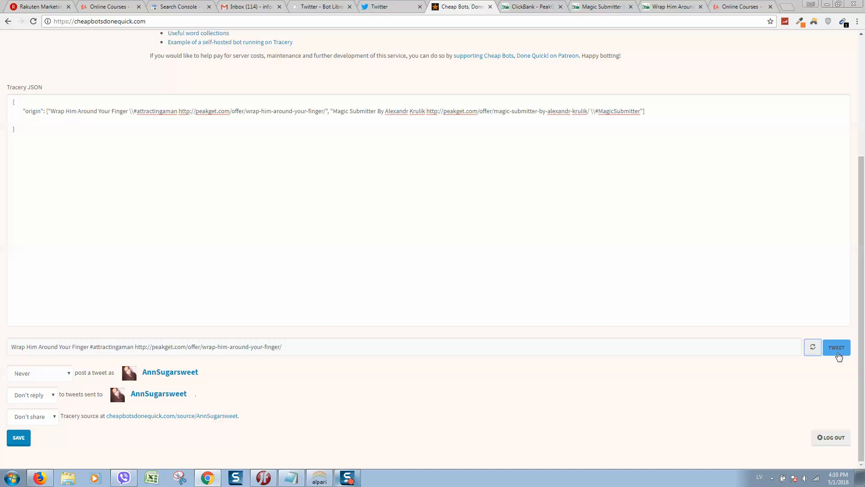
click(837, 348)
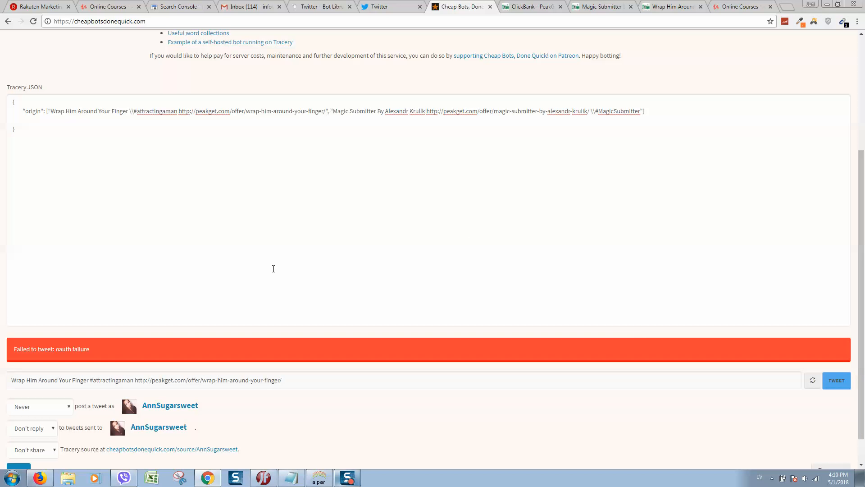
scroll(274, 256, down, 2)
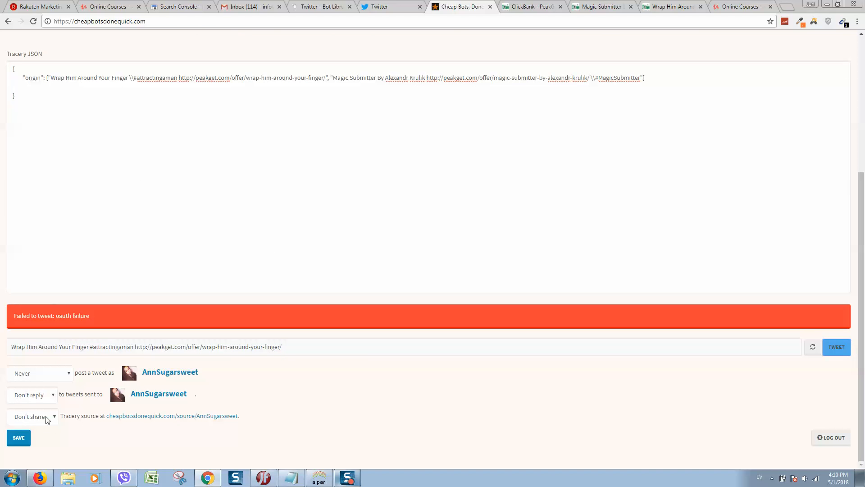
click(18, 438)
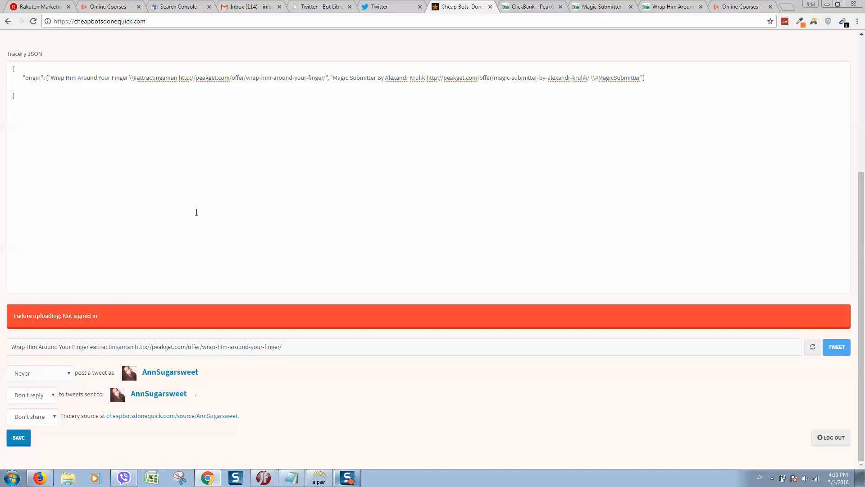
scroll(202, 210, up, 1)
scroll(203, 210, up, 3)
scroll(63, 272, down, 3)
scroll(78, 211, up, 3)
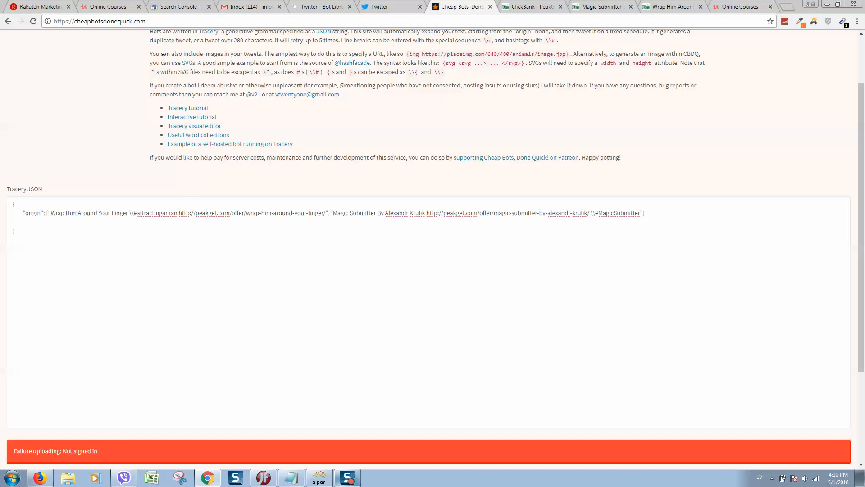
Step: Copy the entire Tracery grammar as a backup
drag(43, 243, 1, 186)
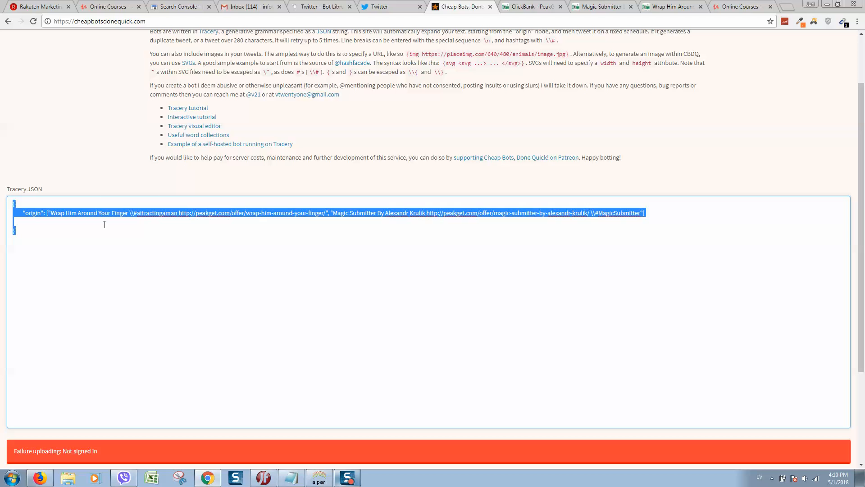
right_click(301, 209)
click(337, 230)
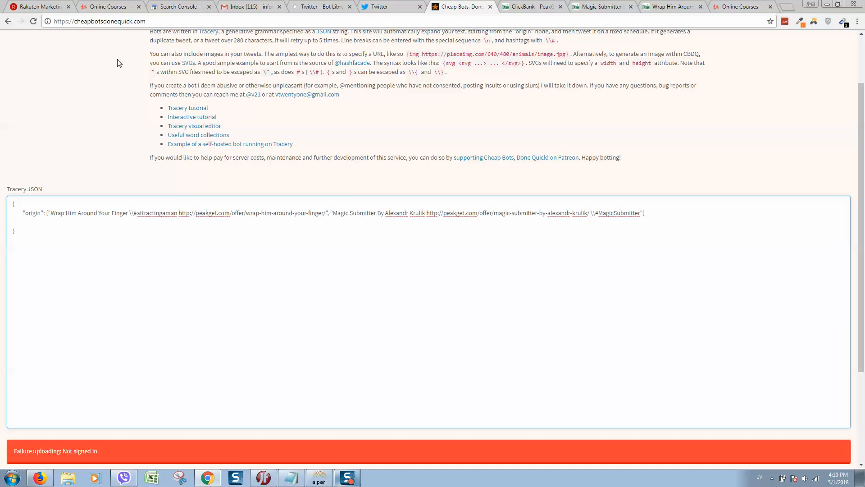
Step: Reload the site despite unsaved changes and sign back in with Twitter
click(127, 21)
key(Return)
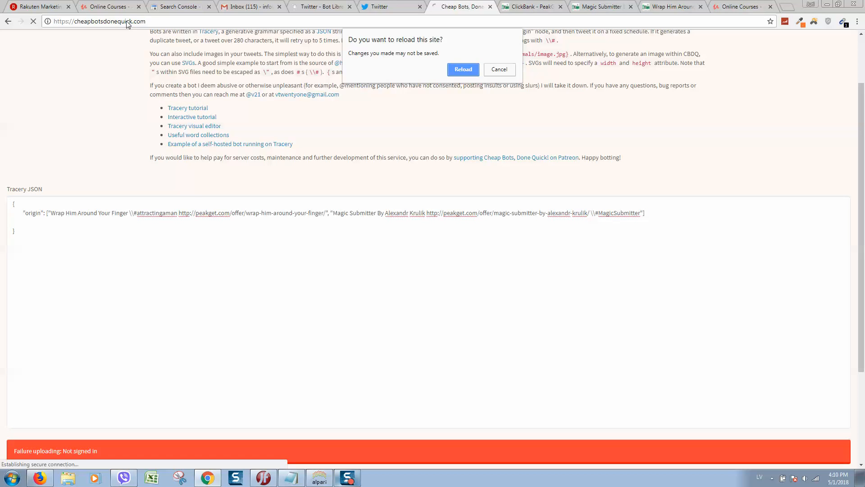
click(462, 69)
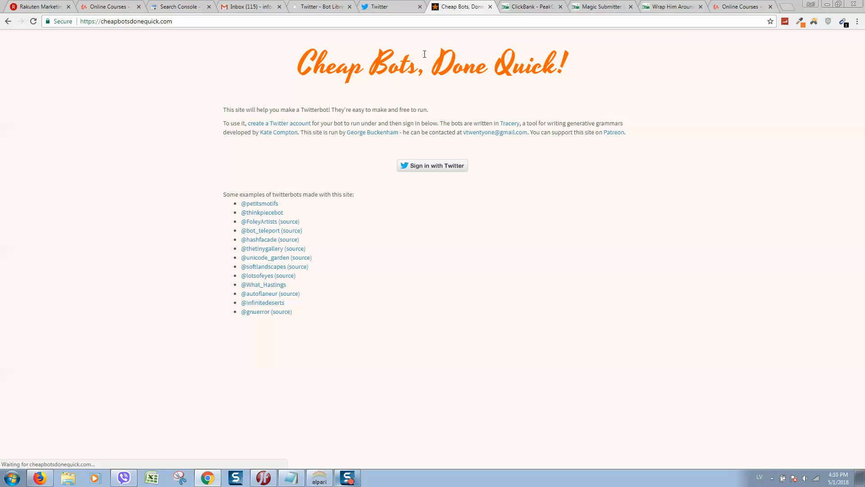
click(420, 164)
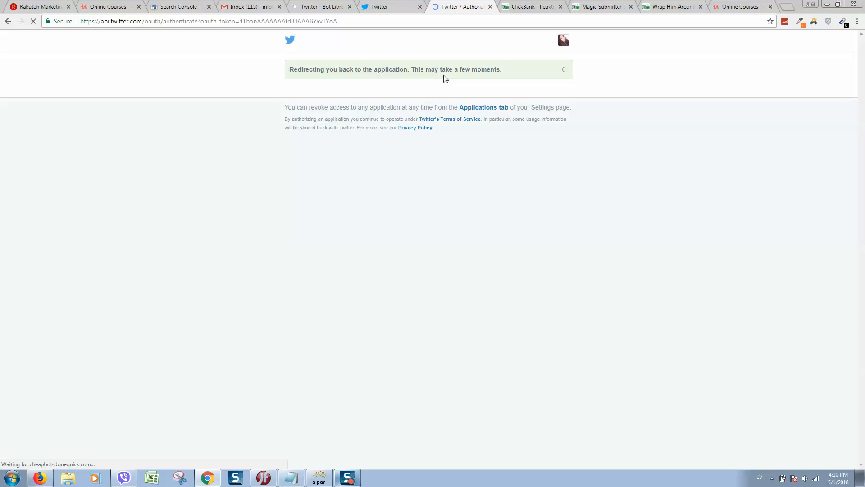
scroll(270, 203, down, 1)
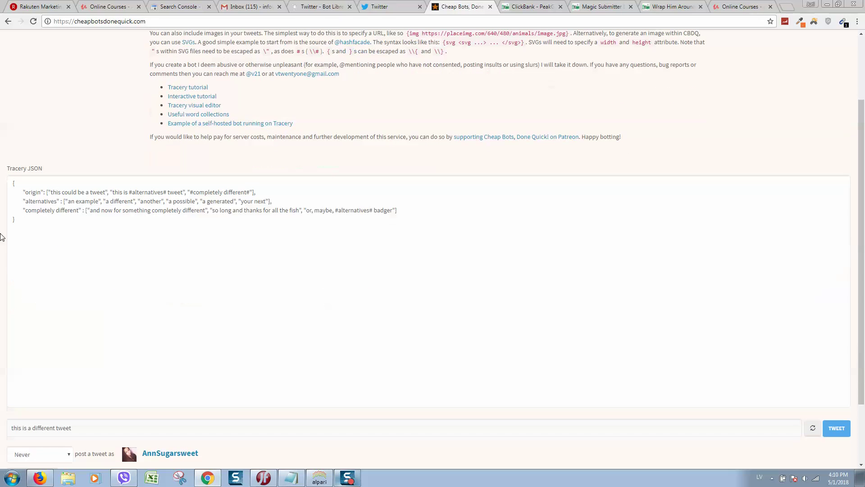
Step: Paste the two-offer origin grammar over the example grammar, preview the Wrap Him Around Your Finger tweet and save the bot
click(18, 252)
key(ctrl+a)
right_click(40, 211)
click(75, 251)
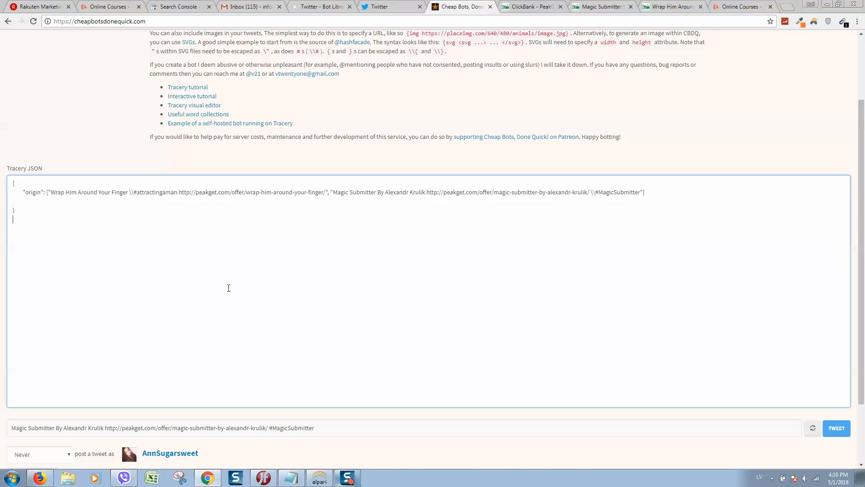
scroll(239, 266, down, 1)
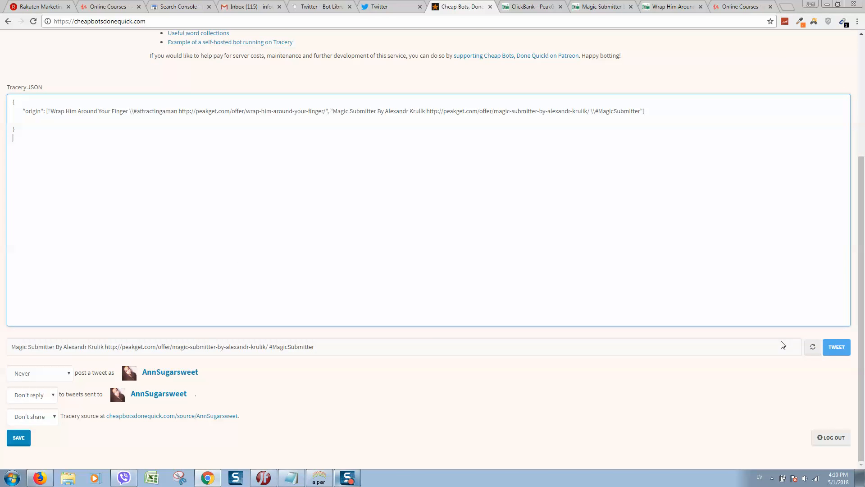
click(813, 347)
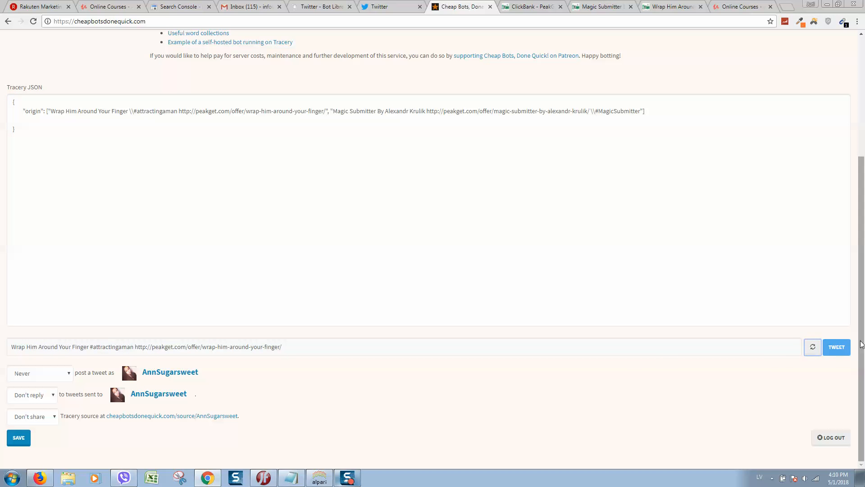
click(18, 438)
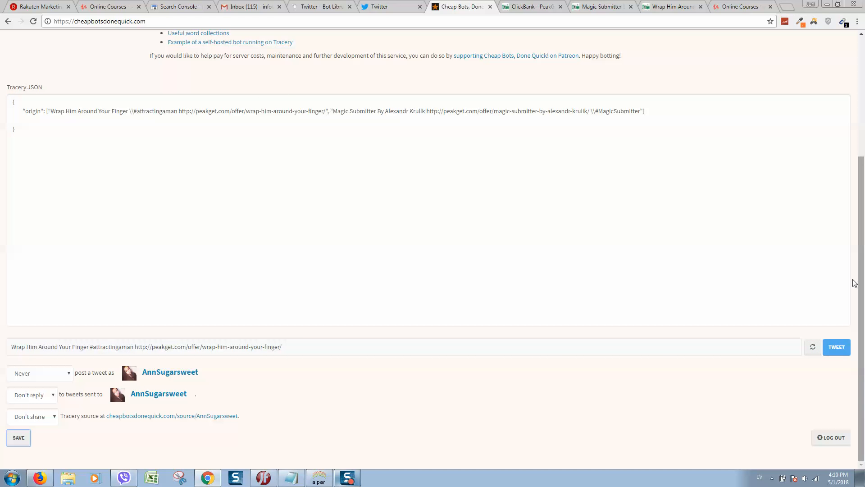
Step: Tweet the Wrap Him Around Your Finger promo and check it tops Ann's Twitter profile
click(836, 347)
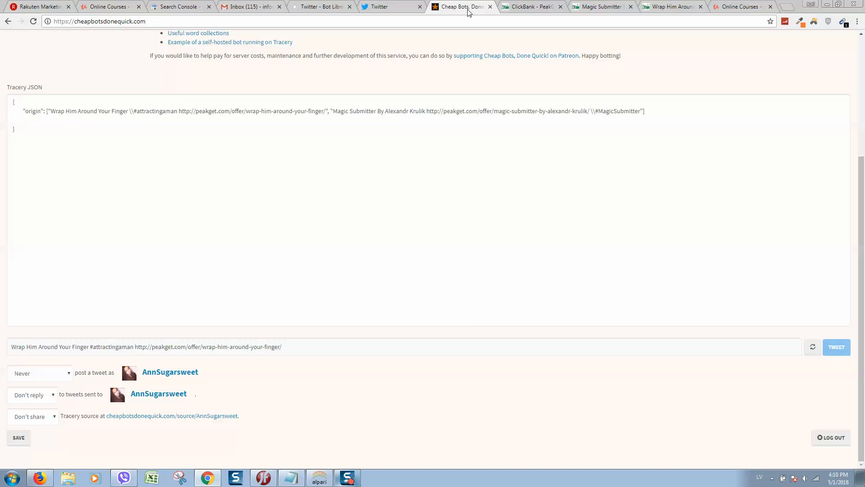
click(389, 6)
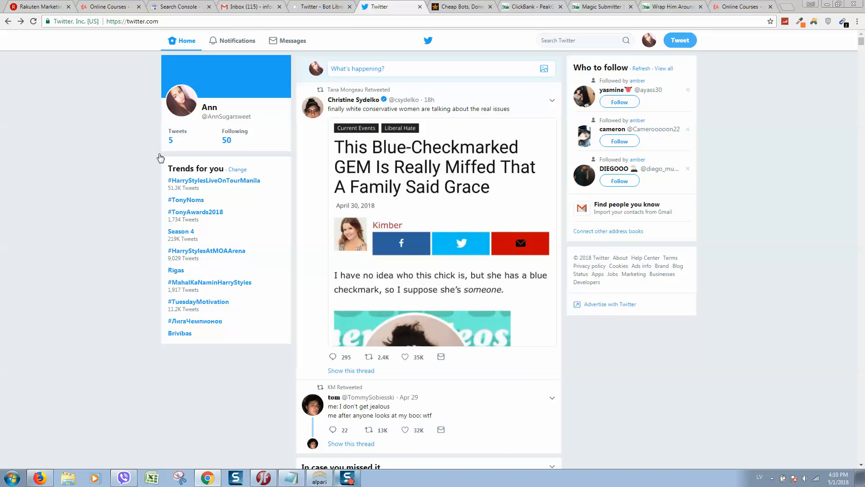
click(227, 116)
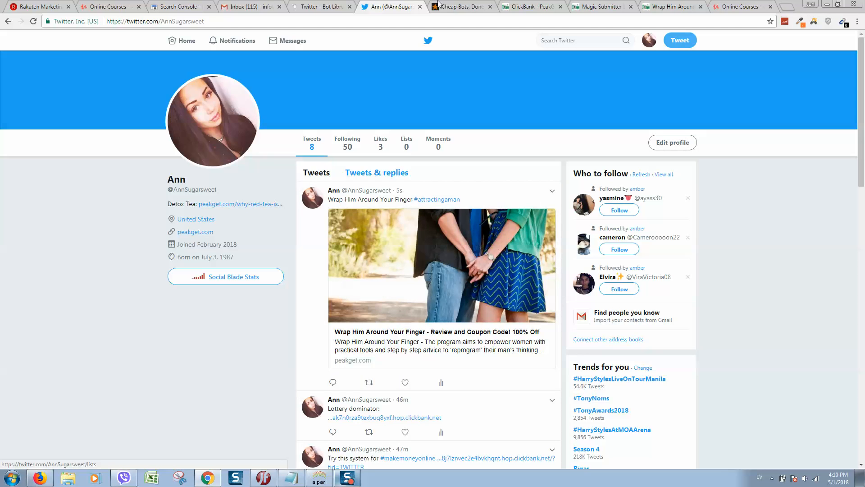
click(453, 6)
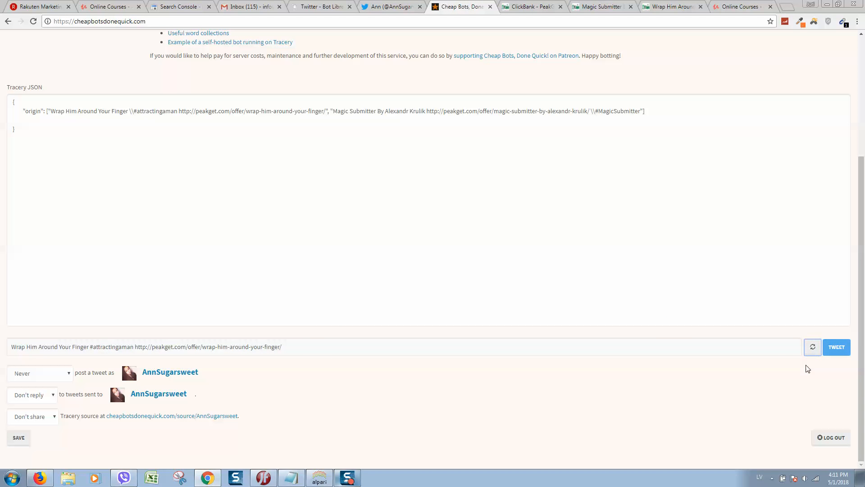
Step: Regenerate to the Magic Submitter promo, tweet it, and reload the profile to see it as tweet 9
click(813, 347)
click(839, 347)
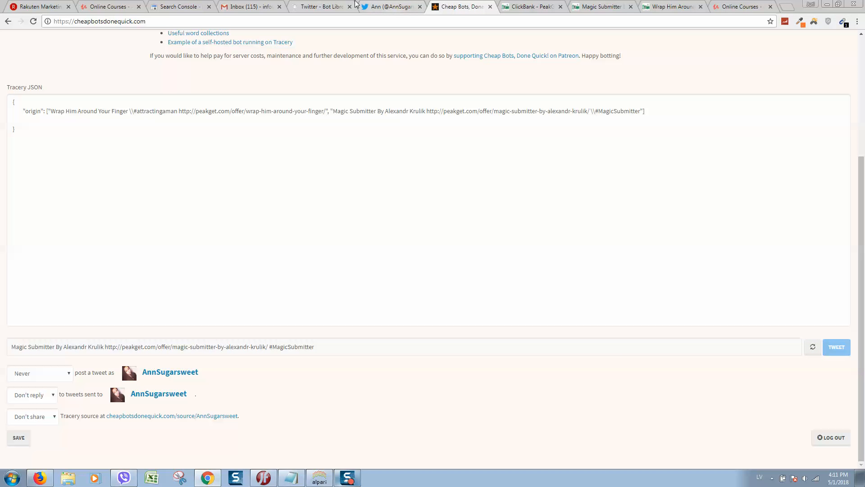
click(389, 6)
click(31, 21)
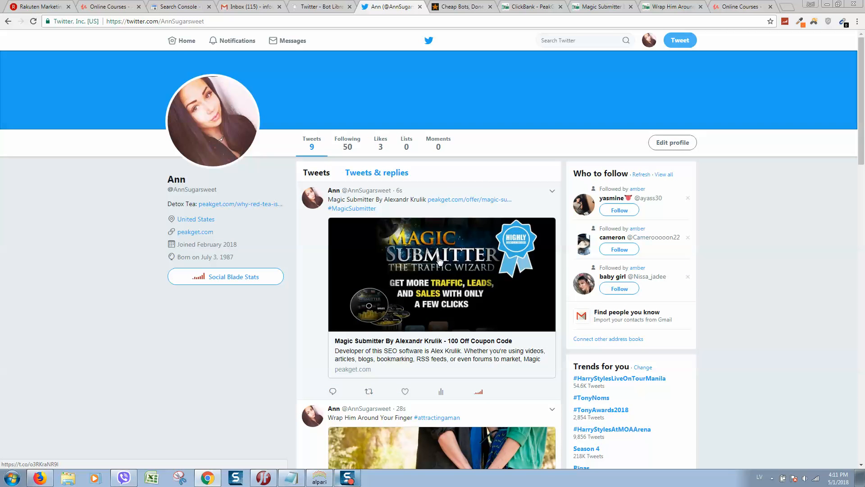
Step: Follow the tweeted card to the Magic Submitter PeakGet offer, then return to the profile for the Lottery Dominator link
click(420, 282)
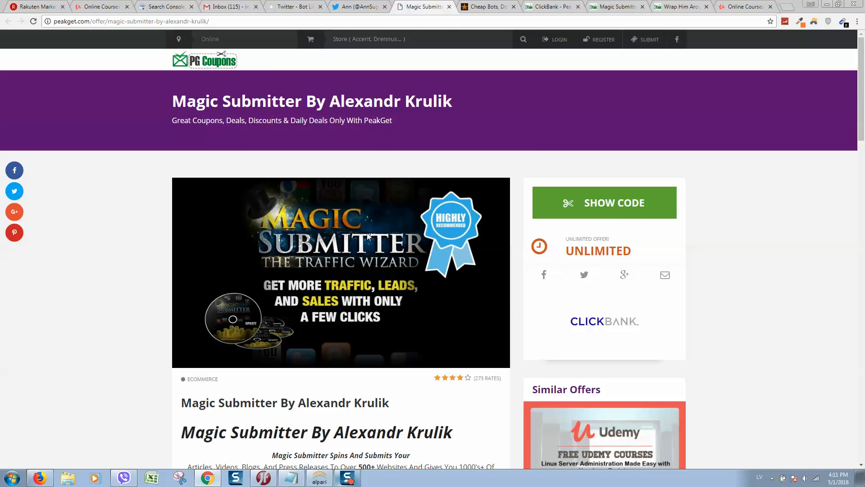
scroll(363, 244, down, 5)
scroll(363, 243, up, 4)
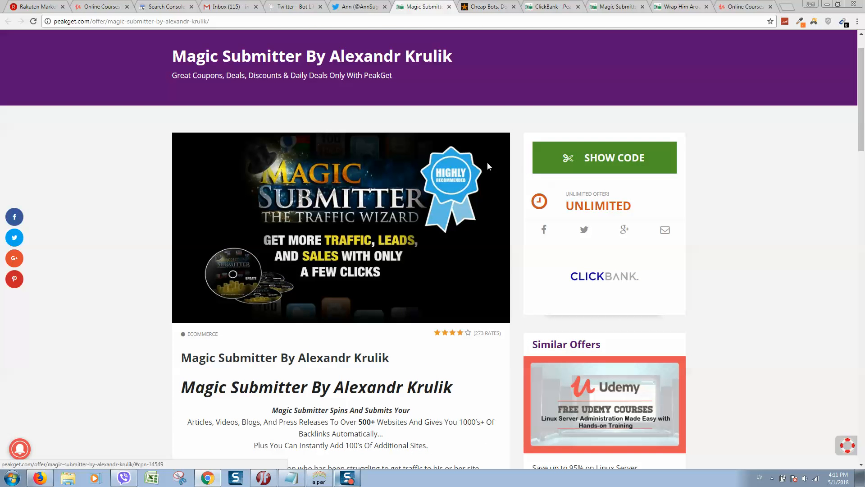
scroll(495, 134, down, 2)
scroll(406, 237, down, 1)
scroll(373, 304, down, 2)
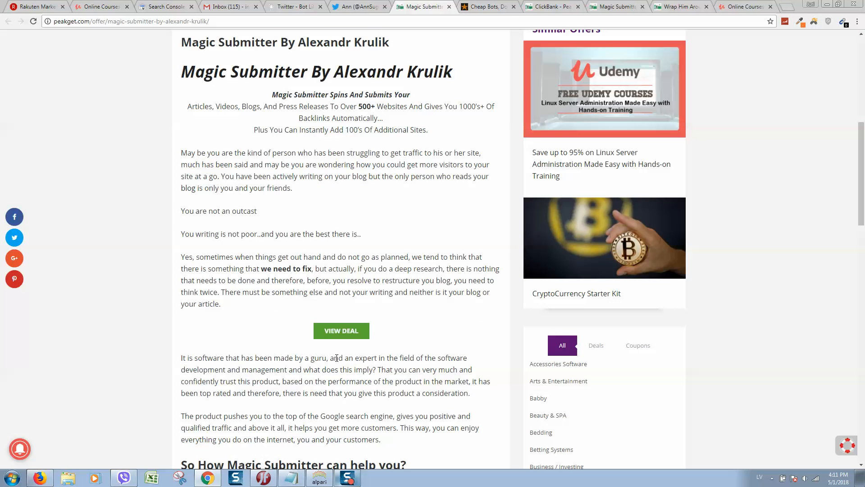
scroll(560, 278, up, 3)
scroll(549, 271, up, 3)
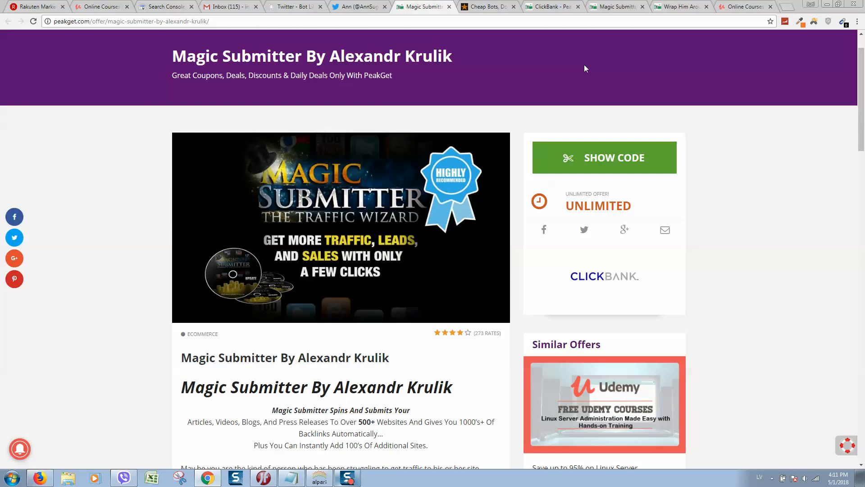
click(359, 7)
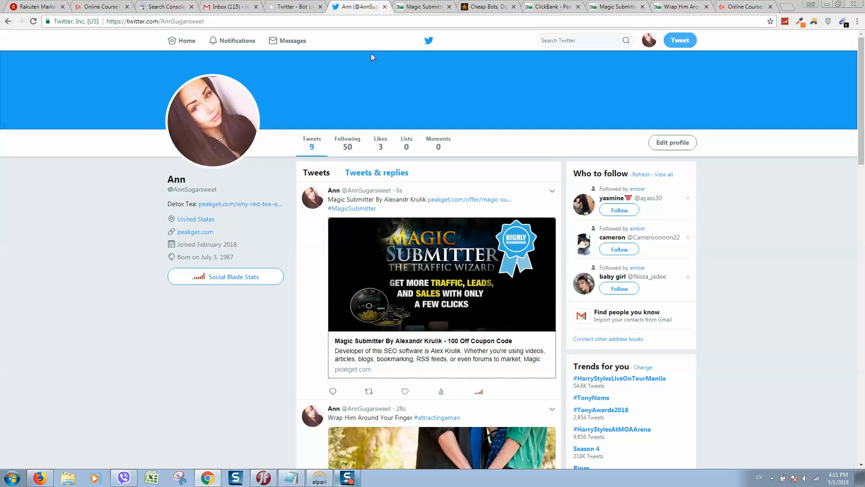
scroll(405, 271, down, 5)
scroll(406, 203, down, 4)
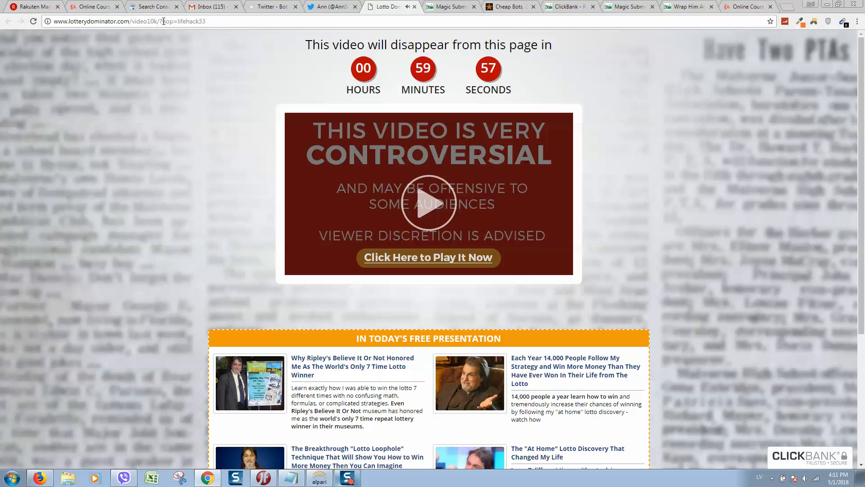
Step: Inspect the affiliate id in the Lotto Dominator link, close that page and return to the Tracery editor
drag(205, 22, 162, 20)
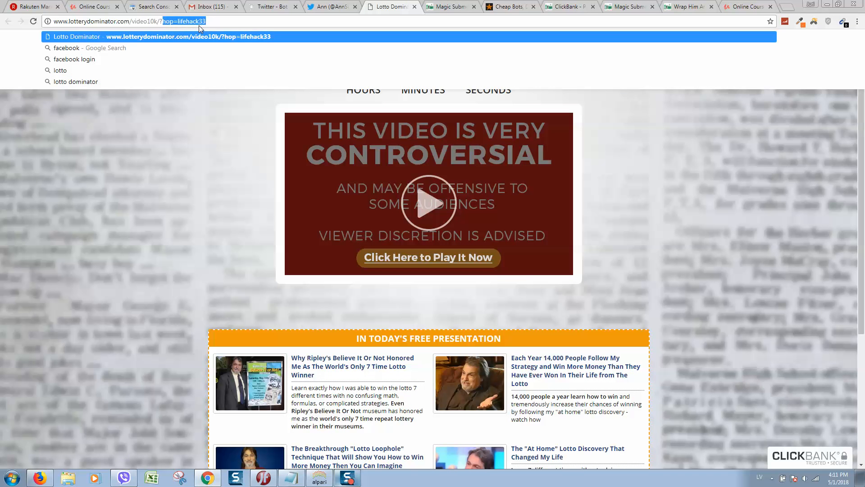
click(415, 6)
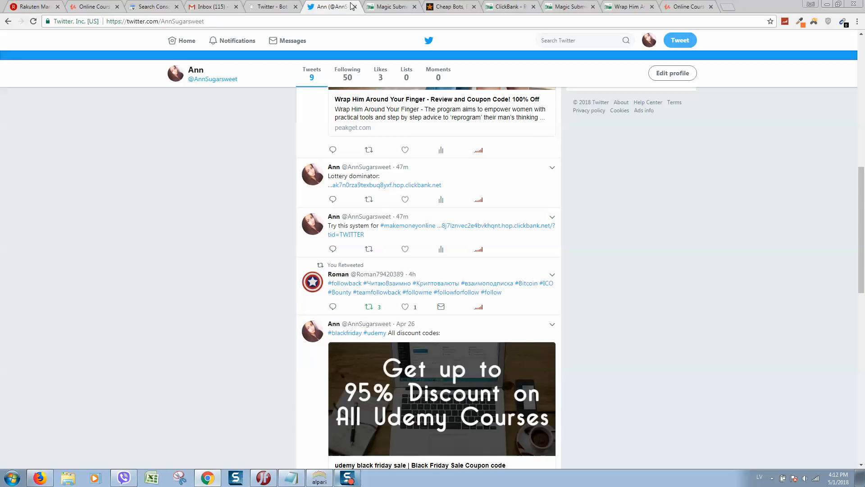
scroll(435, 231, up, 1)
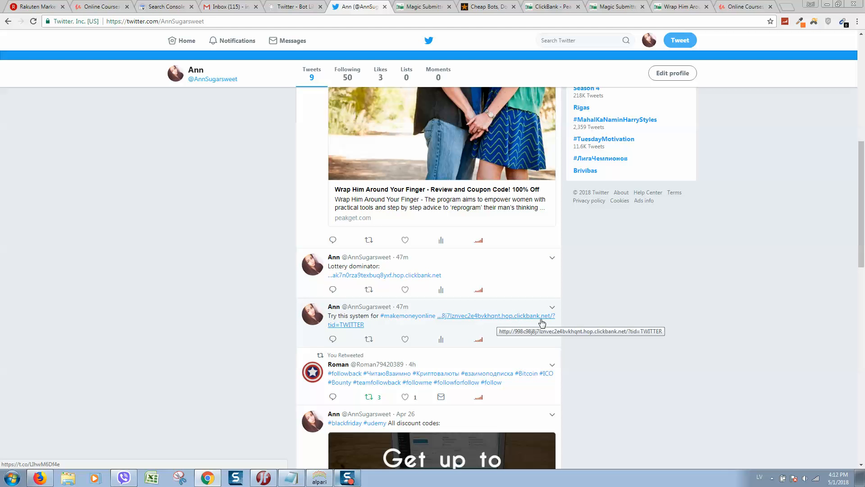
scroll(541, 323, up, 2)
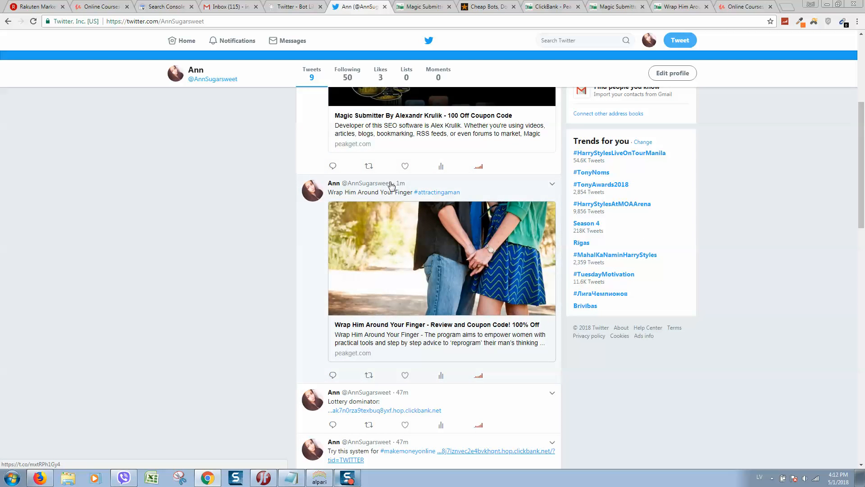
scroll(371, 172, up, 3)
scroll(398, 238, up, 2)
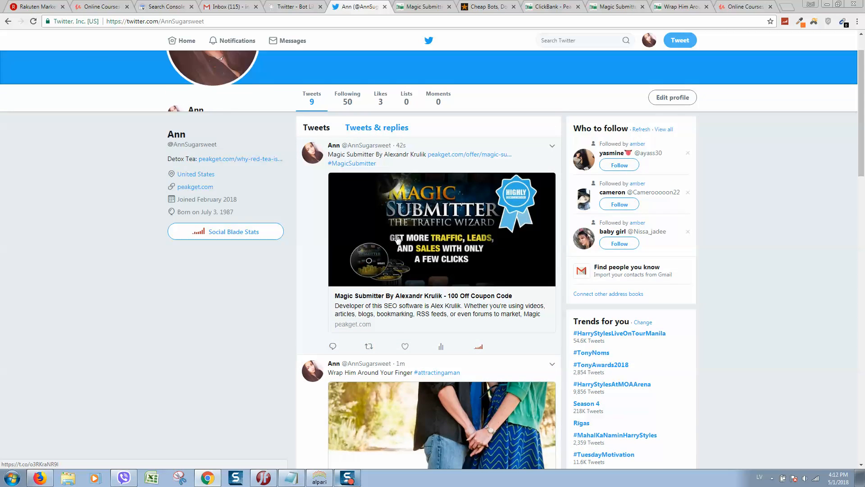
scroll(398, 239, up, 1)
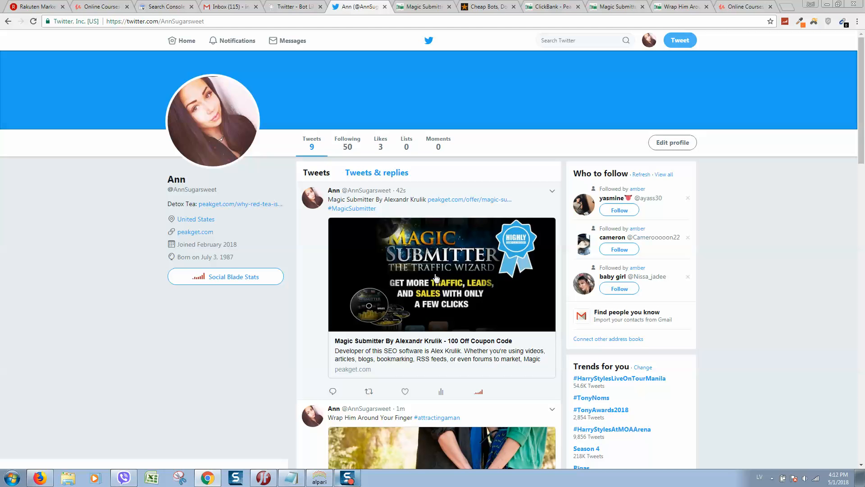
scroll(466, 273, down, 2)
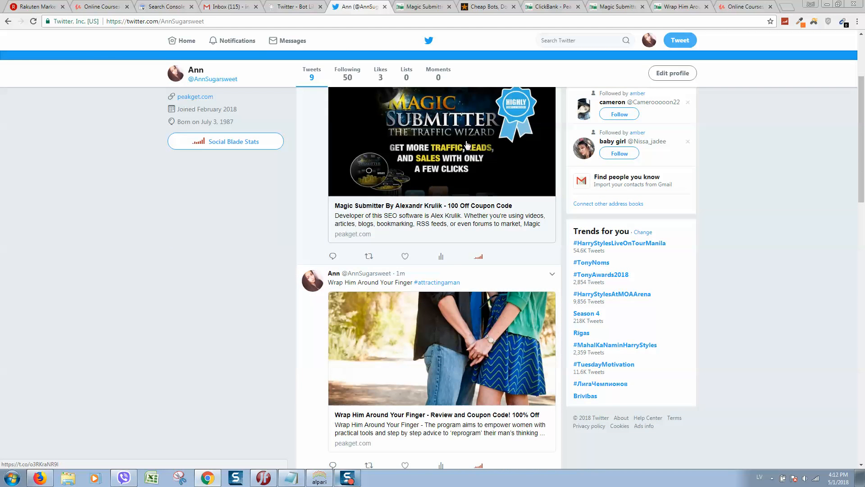
scroll(425, 168, up, 2)
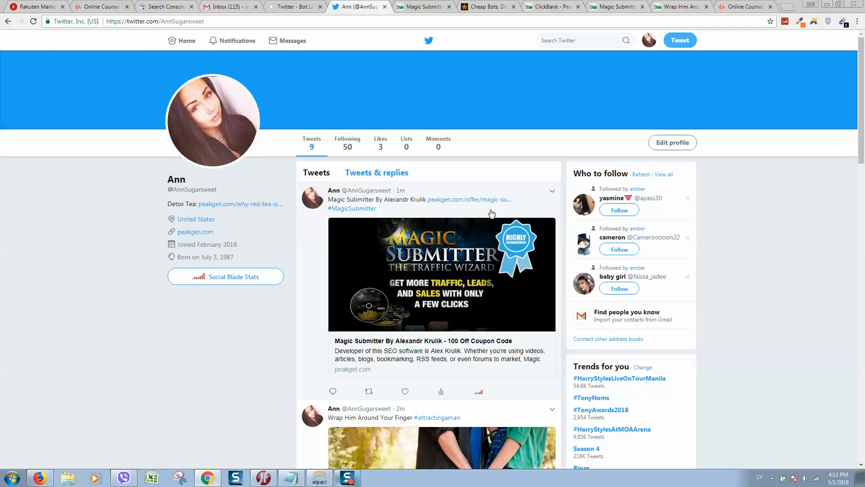
scroll(480, 212, down, 2)
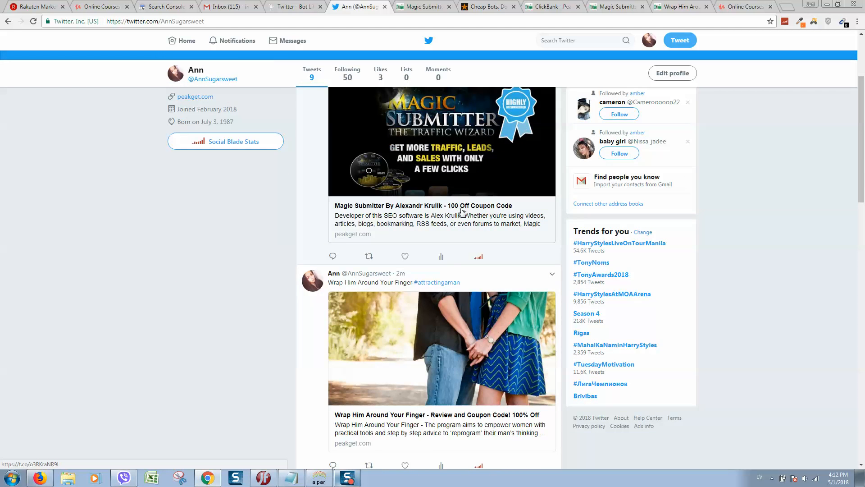
scroll(463, 214, up, 1)
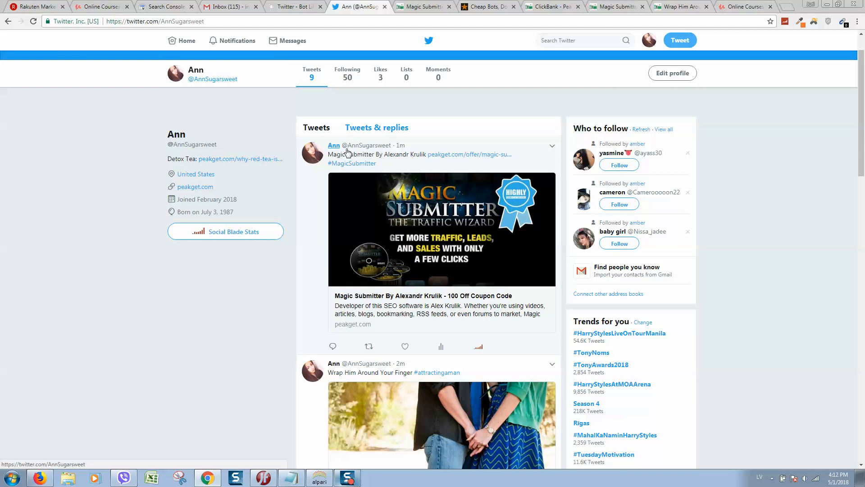
scroll(467, 250, up, 1)
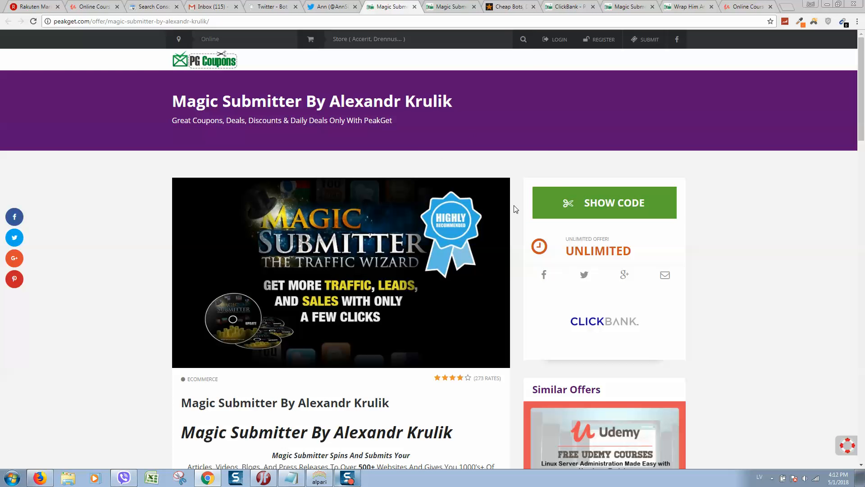
scroll(439, 197, down, 2)
scroll(409, 191, down, 3)
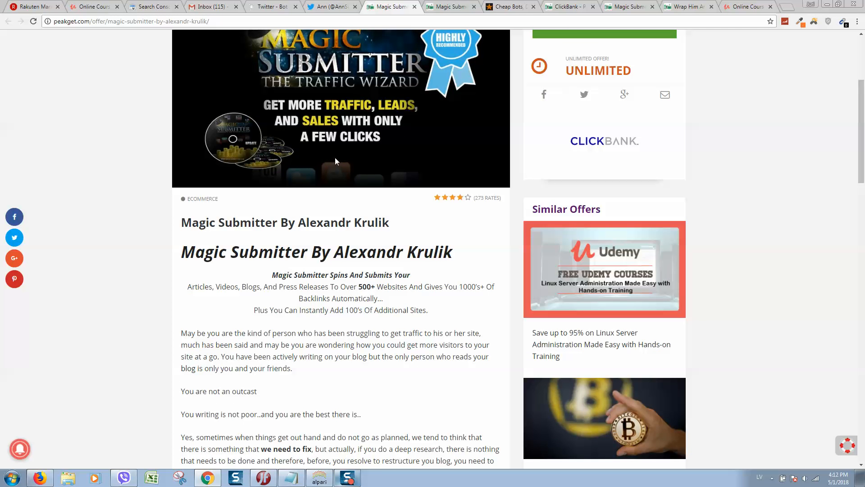
scroll(334, 158, down, 3)
scroll(335, 157, up, 2)
scroll(323, 154, up, 4)
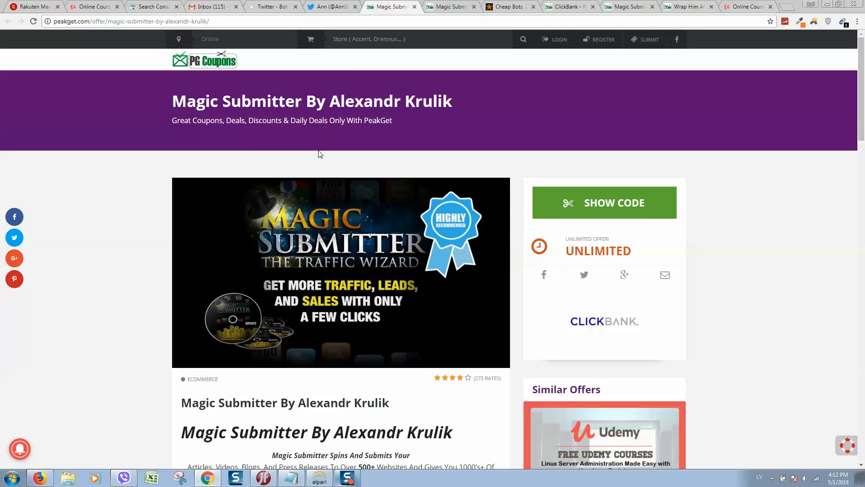
click(512, 7)
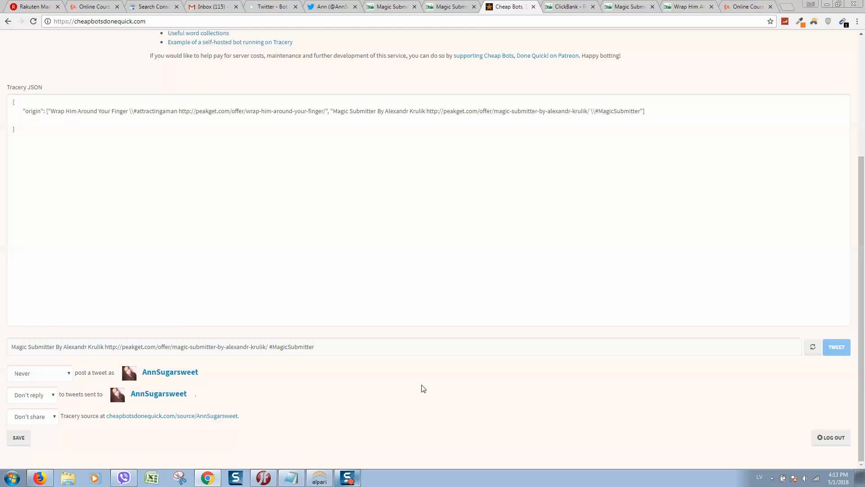
Step: Copy the \\#MagicSubmitter tag and turn pasted copies into \\#SEO and \\#makemoneyonline on the Magic Submitter entry
drag(5, 102, 147, 133)
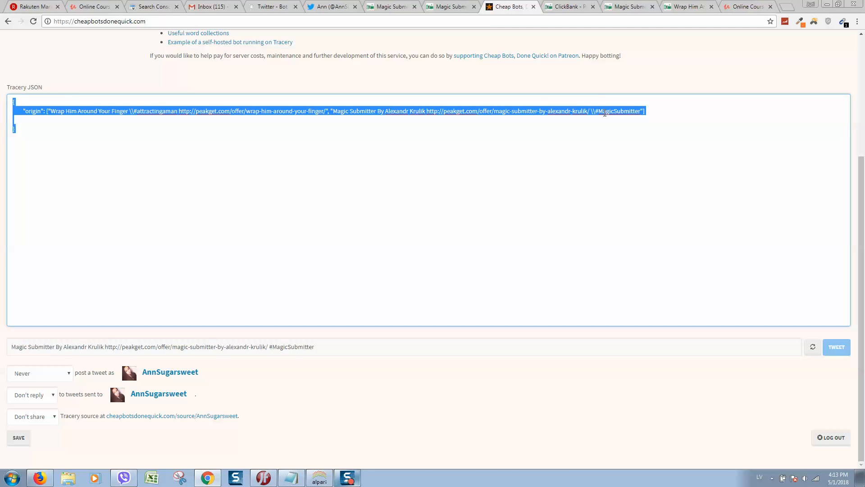
click(46, 120)
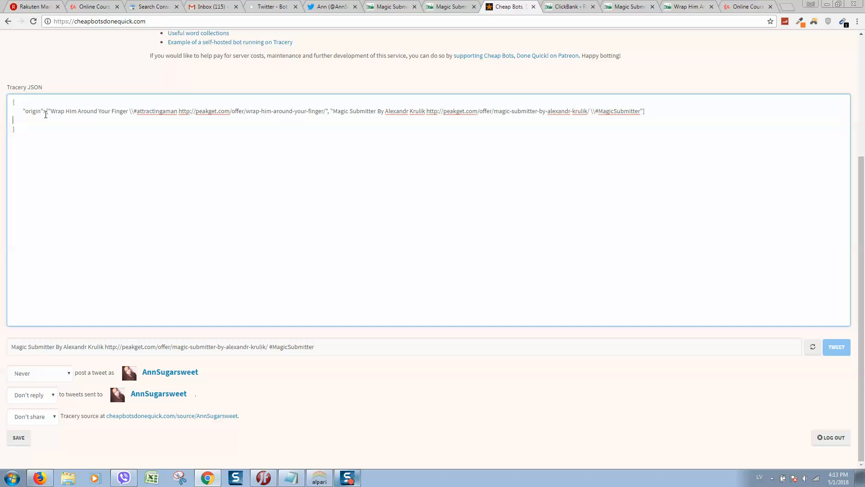
scroll(484, 183, up, 3)
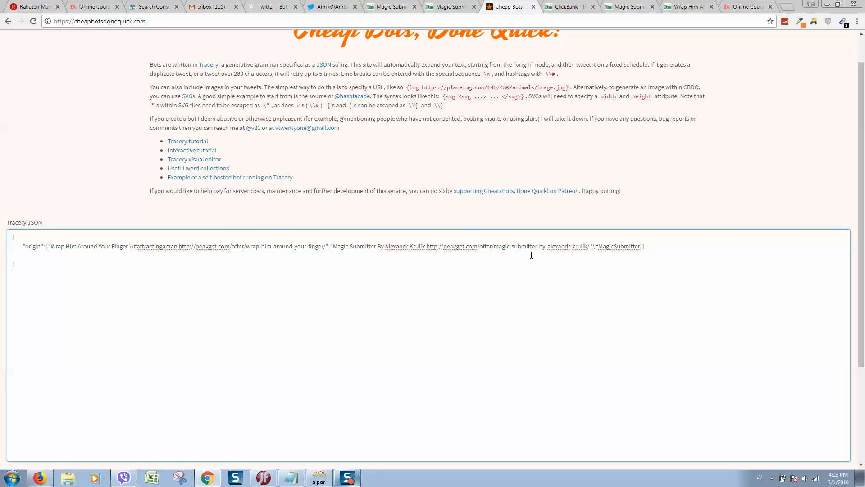
drag(592, 246, 642, 248)
click(639, 247)
text(@)
text(\\#MagicSubmitter)
key(shift+Left)
key(shift+Left)
key(shift+Left)
text(SEO)
text(\\#MagicSubmitter)
key(BackSpace)
key(BackSpace)
key(BackSpace)
key(BackSpace)
key(BackSpace)
text(makemoney)
text(online)
scroll(696, 297, down, 2)
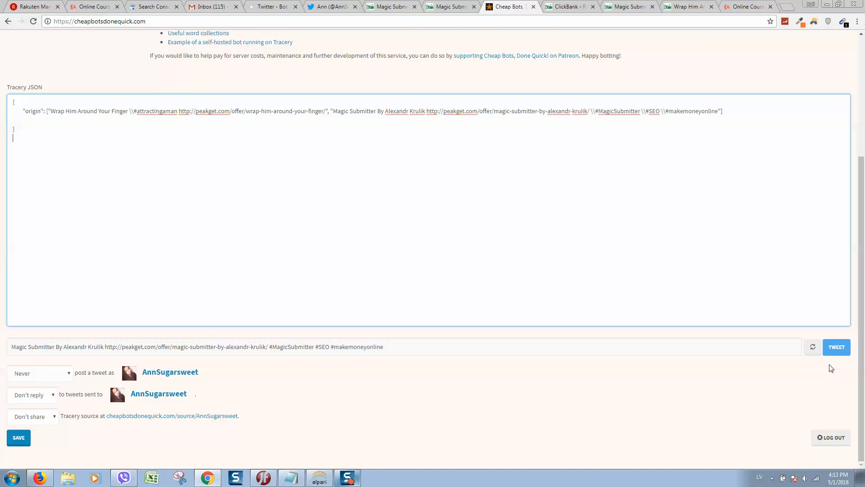
Step: Preview both tweet variants with the new hashtags and switch to the bot's Twitter profile
click(813, 349)
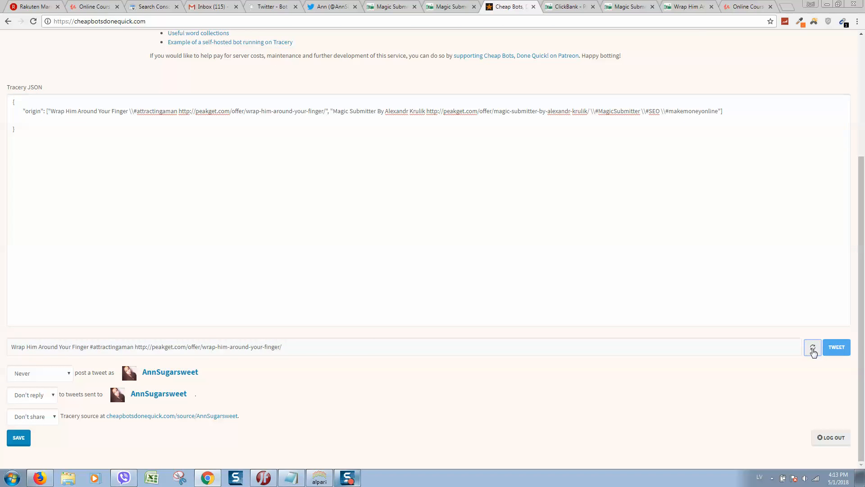
click(813, 349)
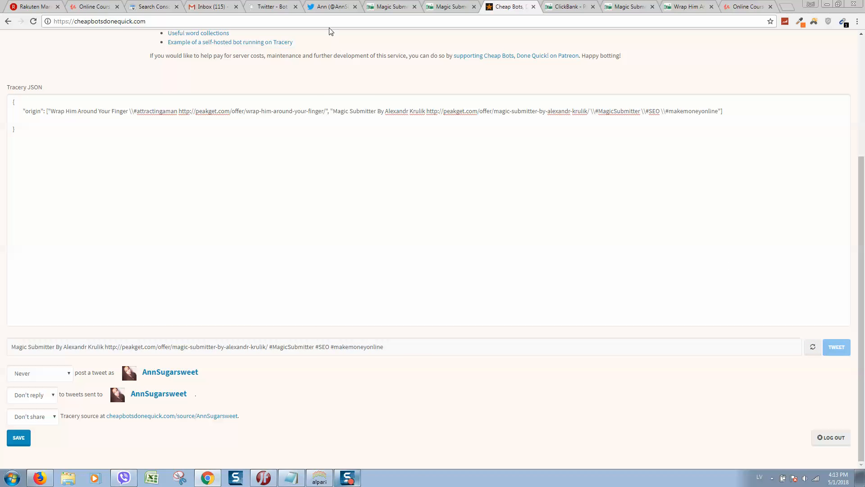
click(331, 7)
Step: Reload the profile, confirm the #SEO #makemoneyonline tweet links to the Magic Submitter offer, and review the offer pages
click(33, 22)
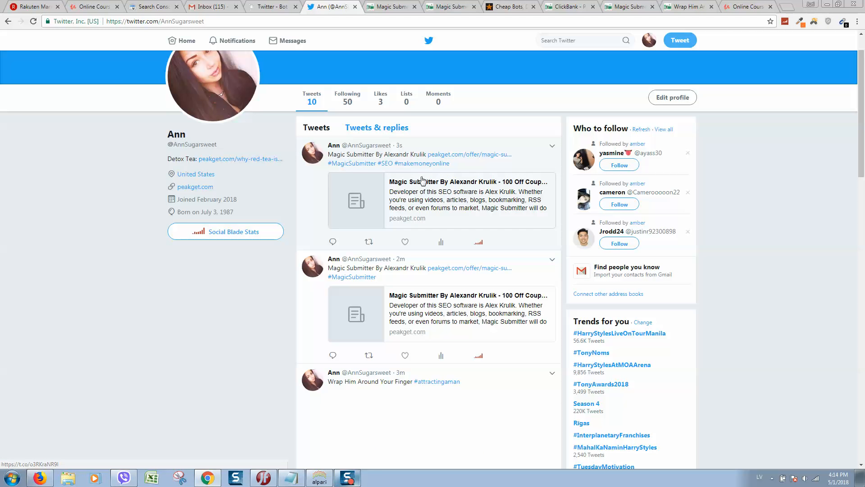
scroll(270, 203, down, 5)
scroll(270, 203, up, 8)
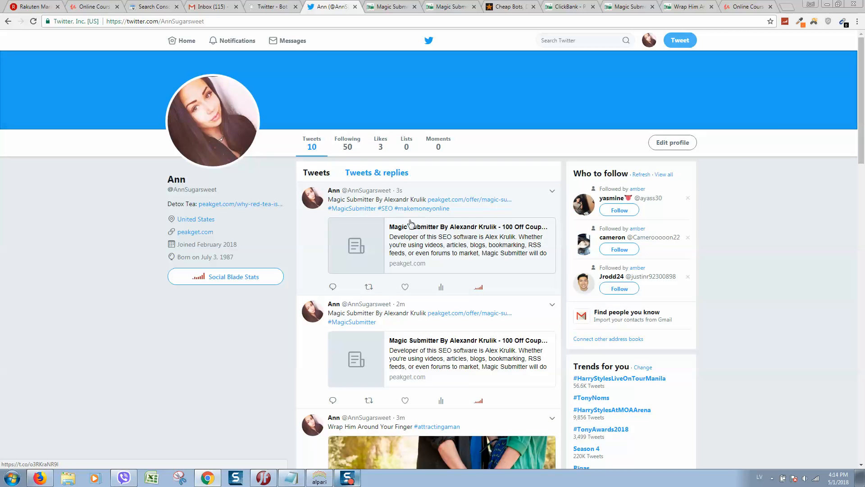
key(F5)
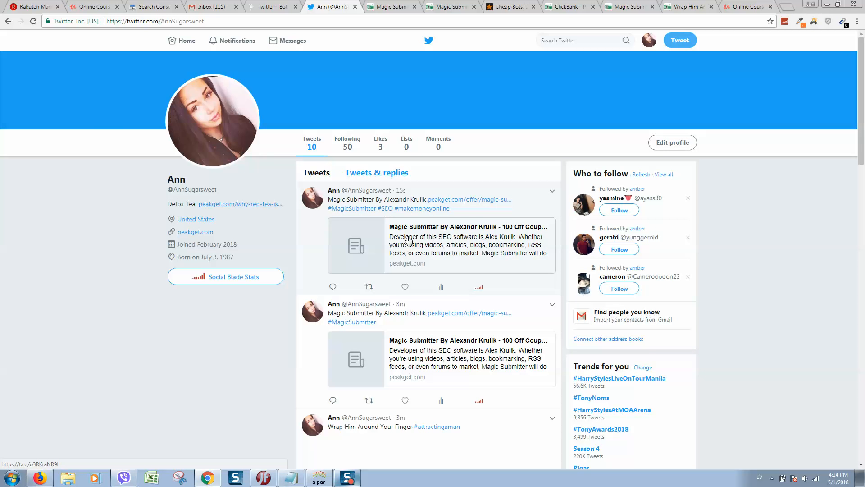
click(392, 245)
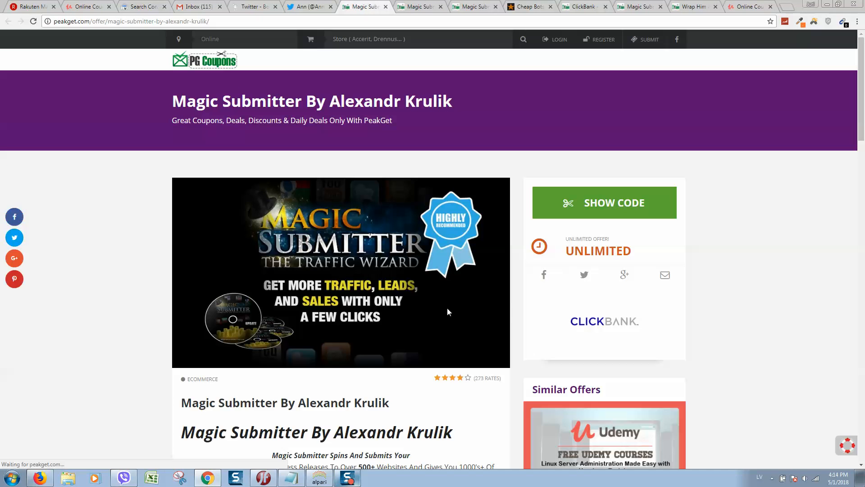
click(385, 6)
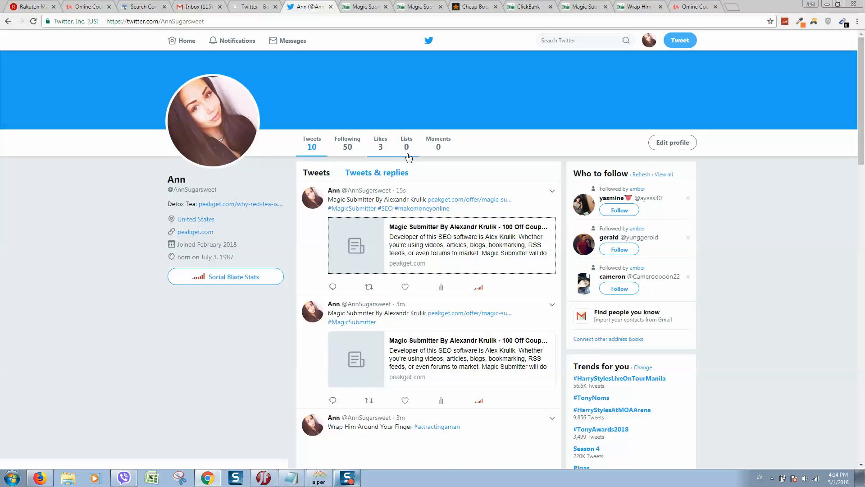
click(653, 6)
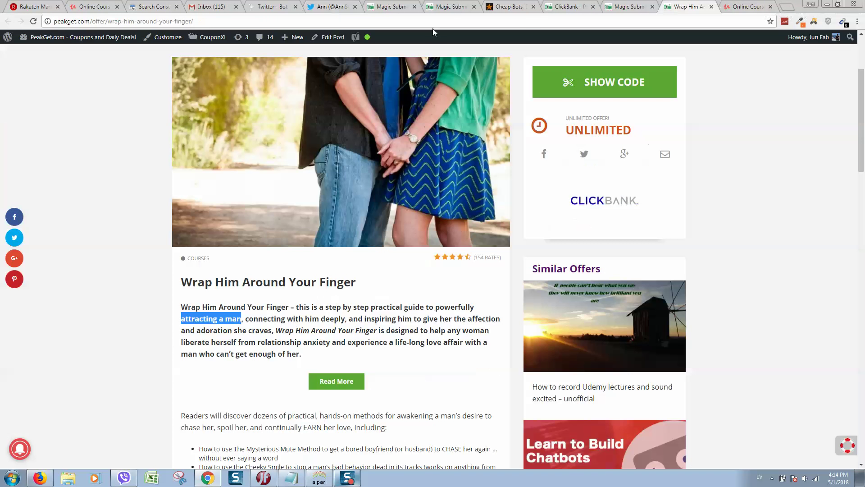
click(632, 7)
Step: Start a third quoted entry at the end of the origin array, clearing stray spaces and letters
click(511, 8)
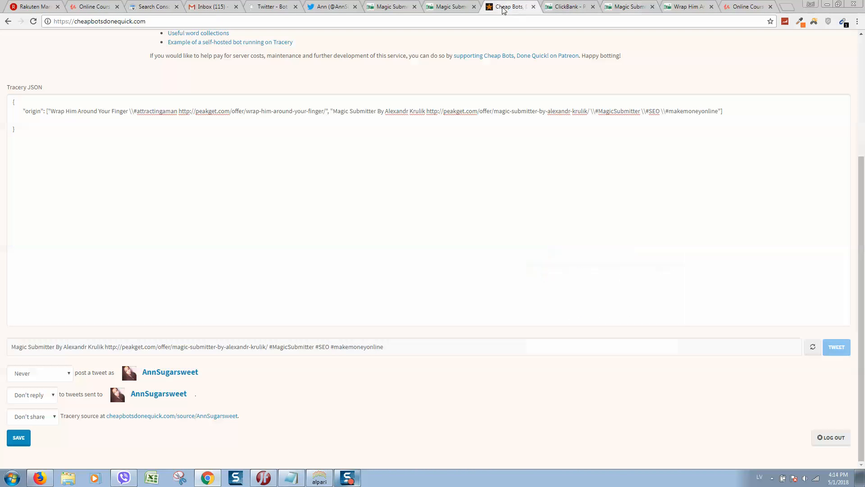
click(717, 112)
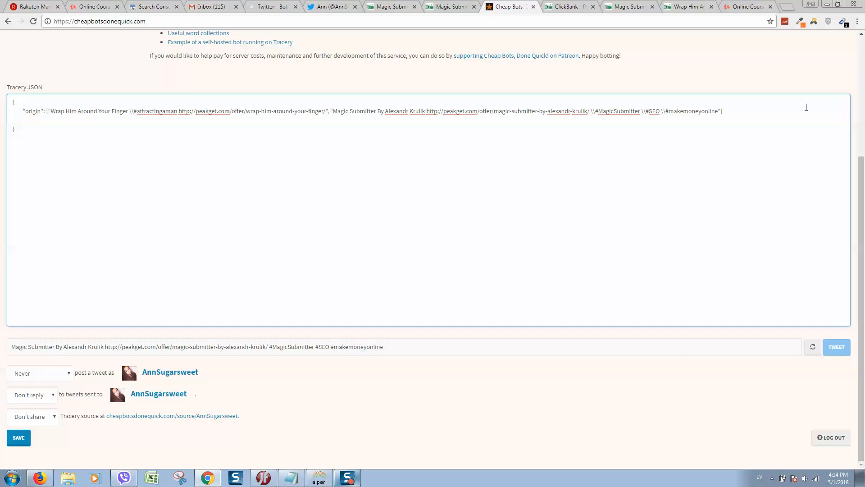
text(")
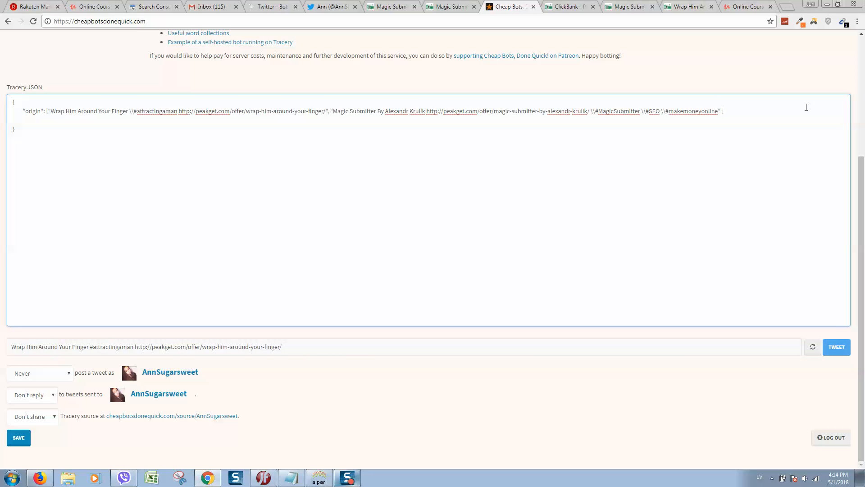
key(Delete)
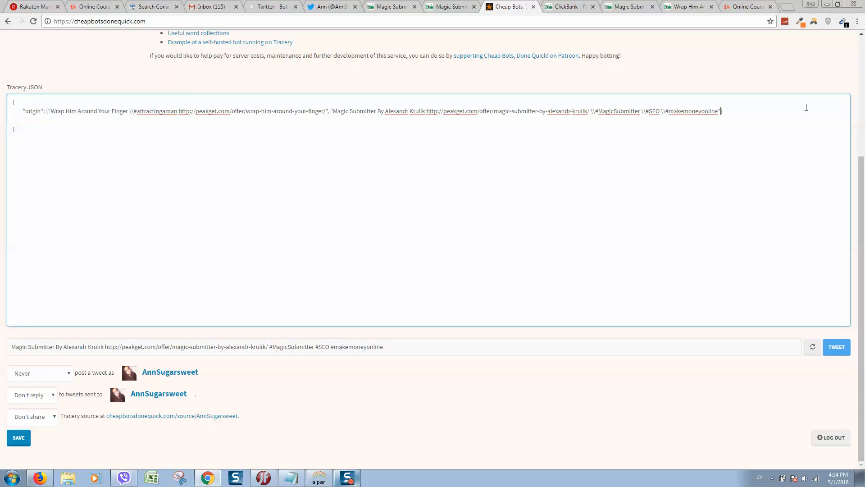
text(, )
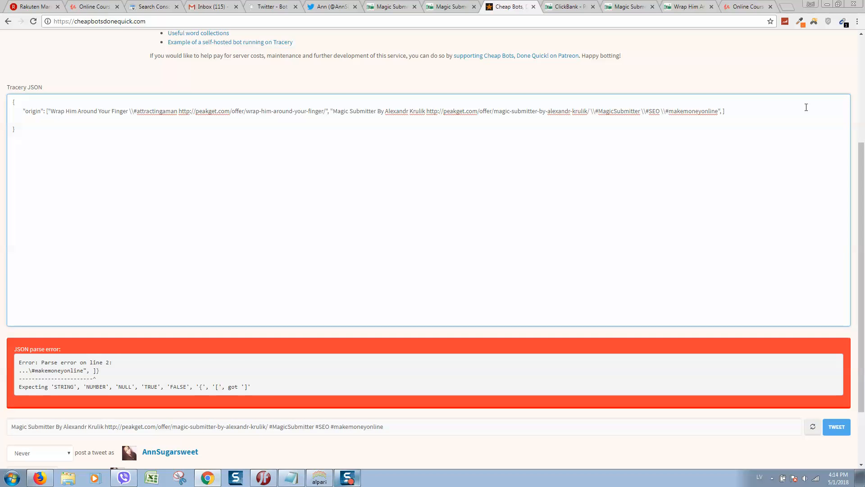
text("")
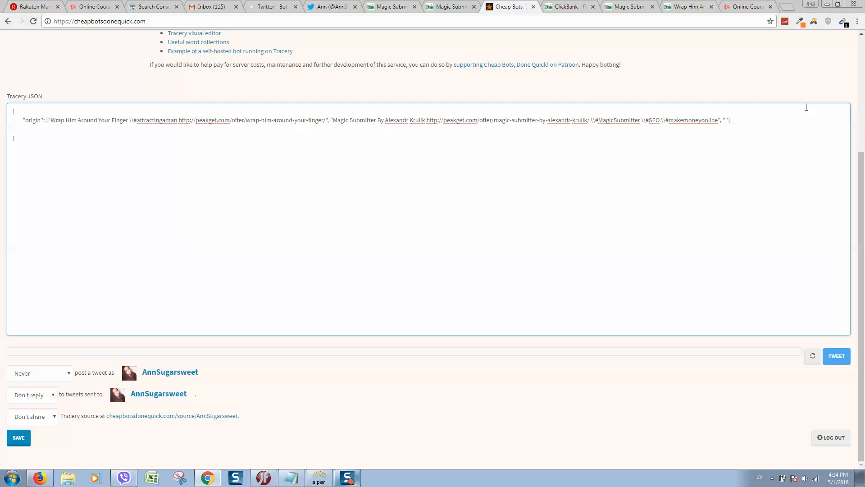
text(sg)
key(BackSpace)
text(g)
key(BackSpace)
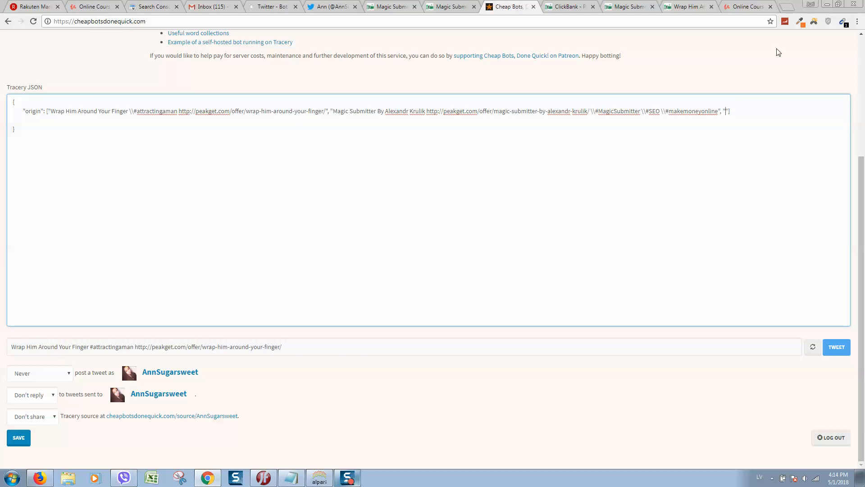
key(BackSpace)
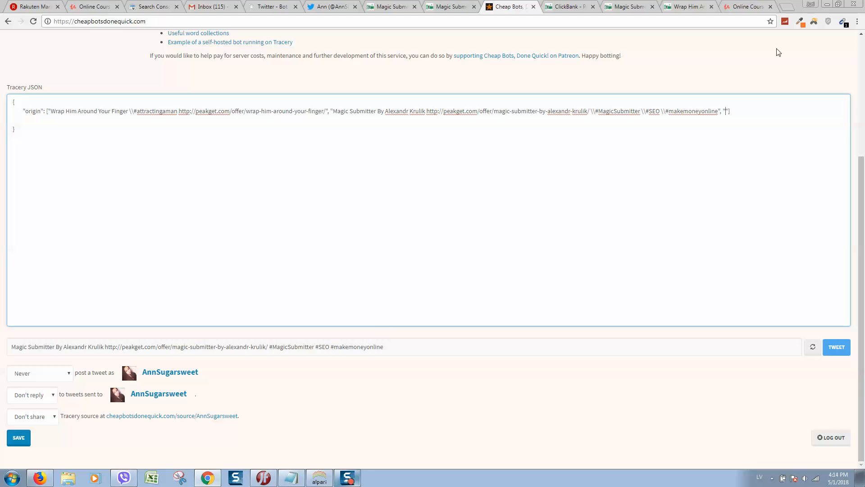
text(Good da)
text(y yo)
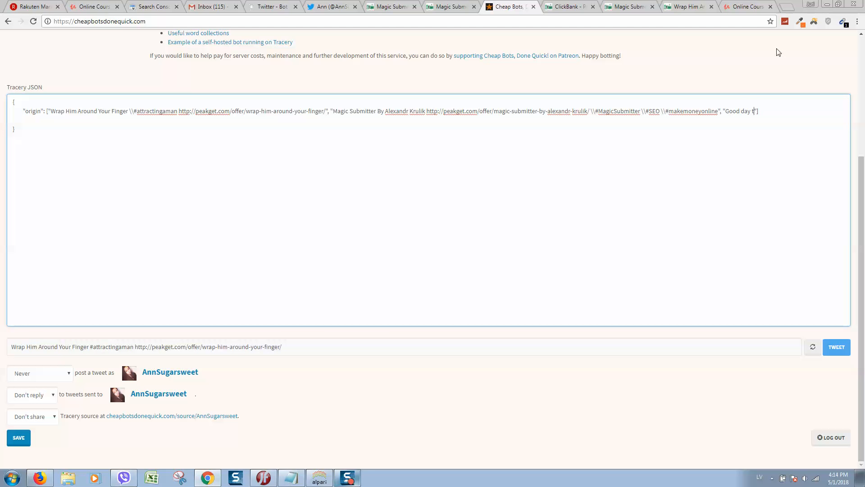
text(o make some m)
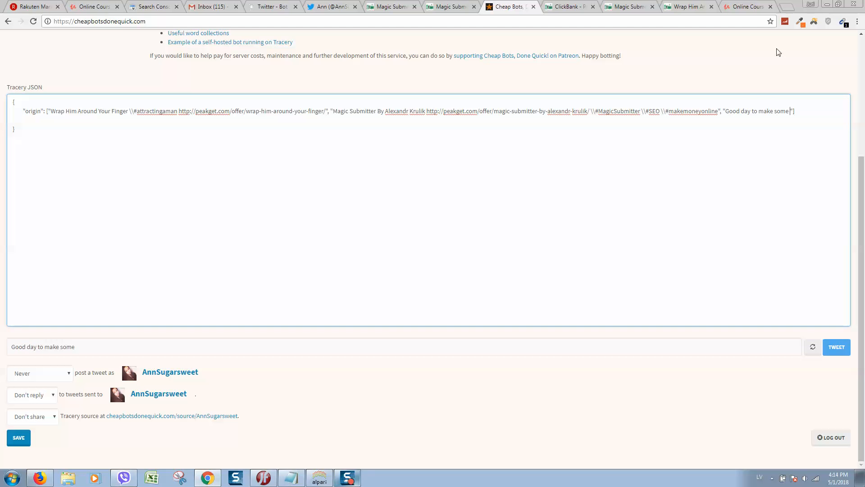
text(onet )
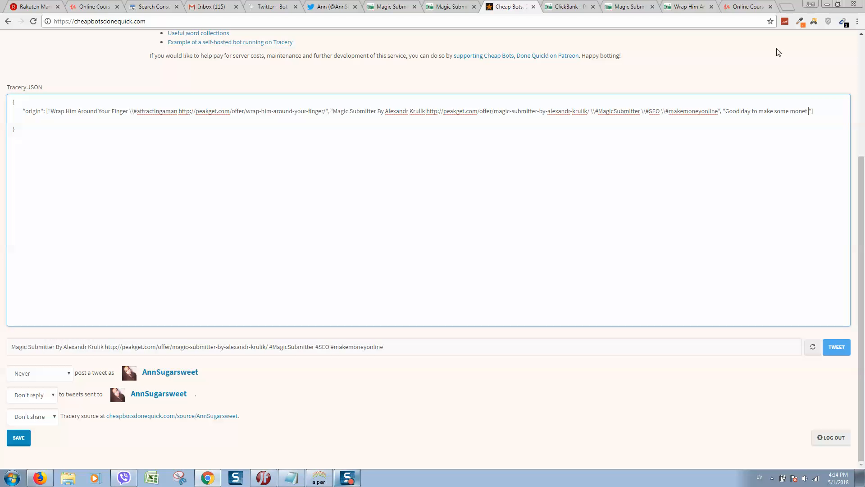
text(y via)
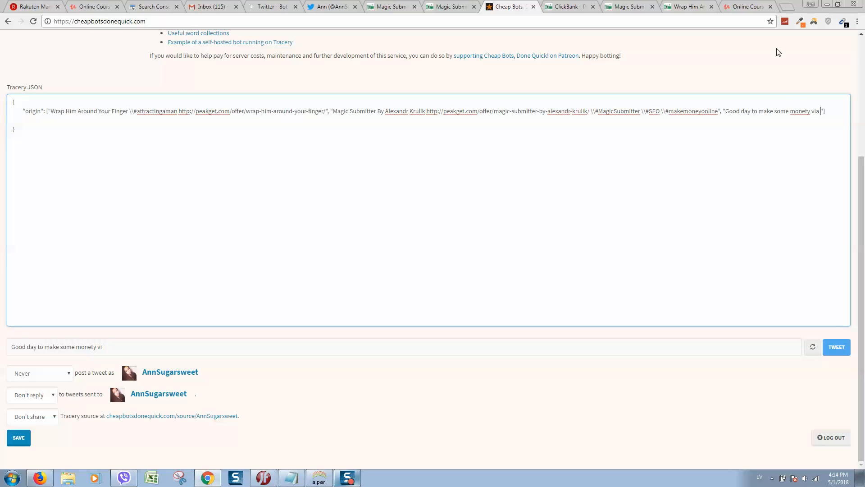
Step: Complete the entry 'Good day to make some money via #affiliatemarketing simply google: Juri Fab', fixing typos and the parse error
key(BackSpace)
key(BackSpace)
key(BackSpace)
key(BackSpace)
text(y via)
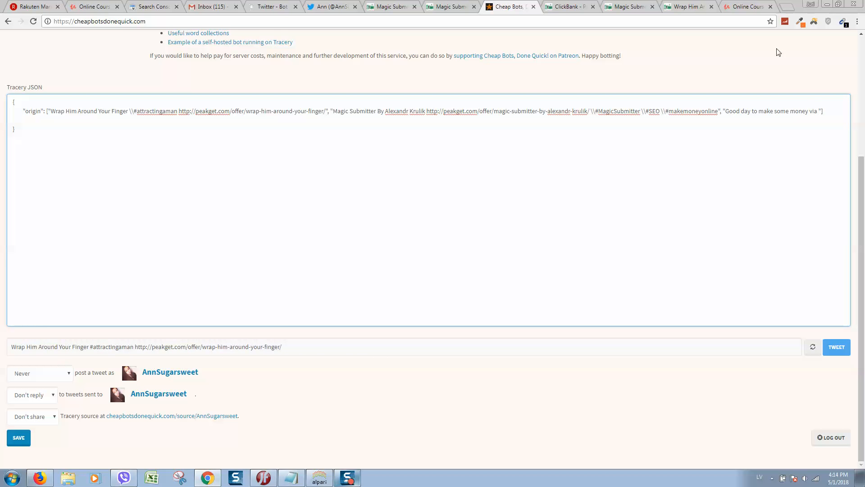
text( "affiliate)
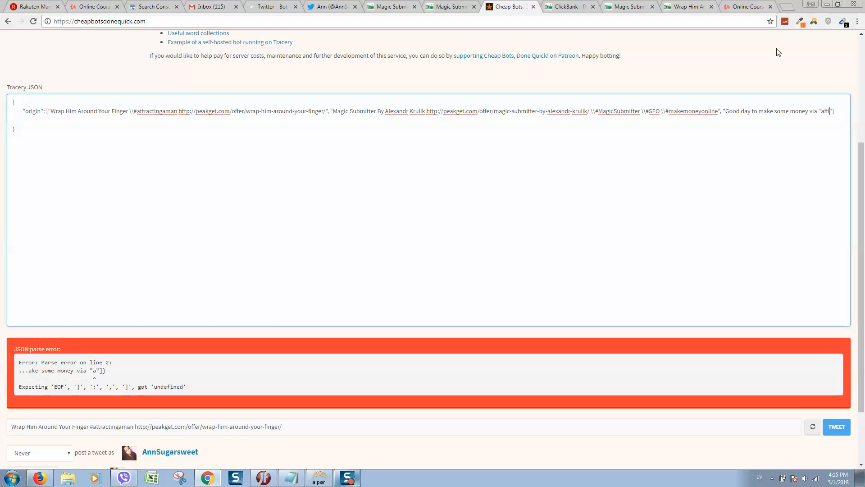
key(BackSpace)
key(BackSpace)
key(BackSpace)
key(BackSpace)
key(BackSpace)
key(BackSpace)
key(BackSpace)
key(BackSpace)
key(BackSpace)
key(BackSpace)
key(BackSpace)
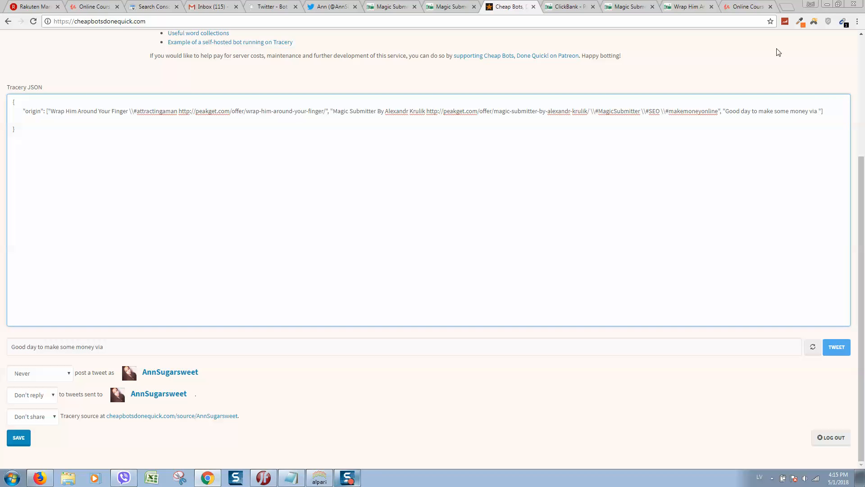
text(\\#)
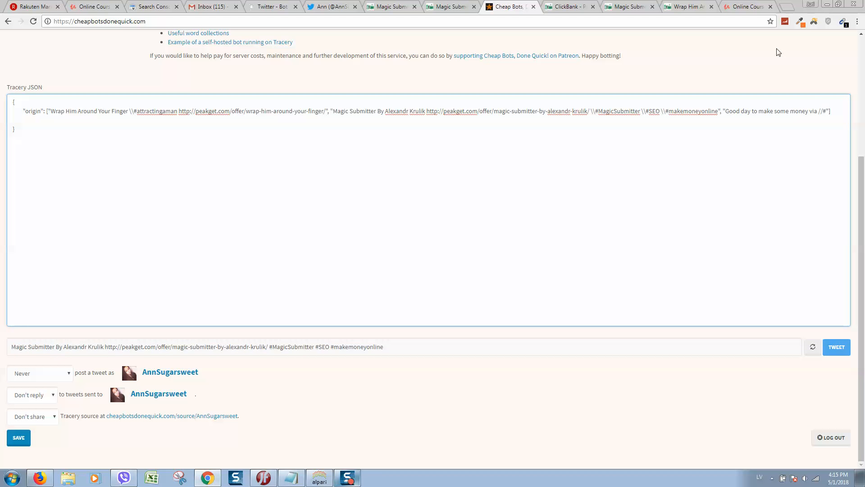
text(affiliate)
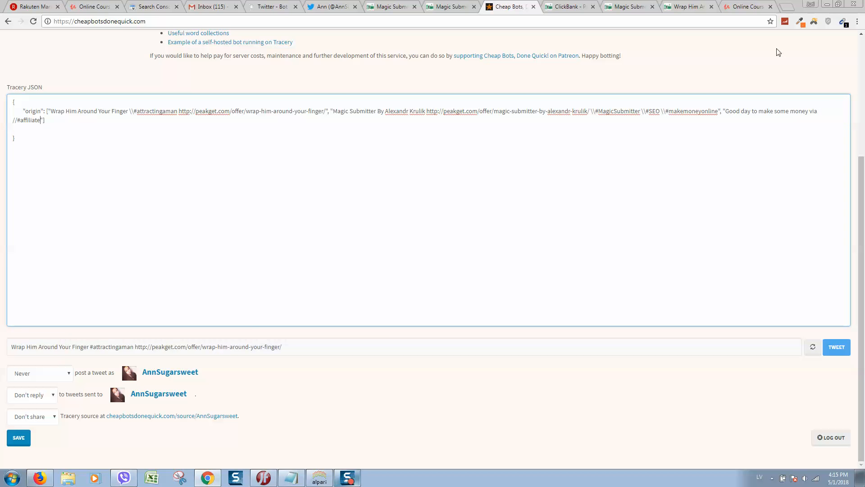
text(mark)
text(eting)
key(BackSpace)
key(BackSpace)
key(BackSpace)
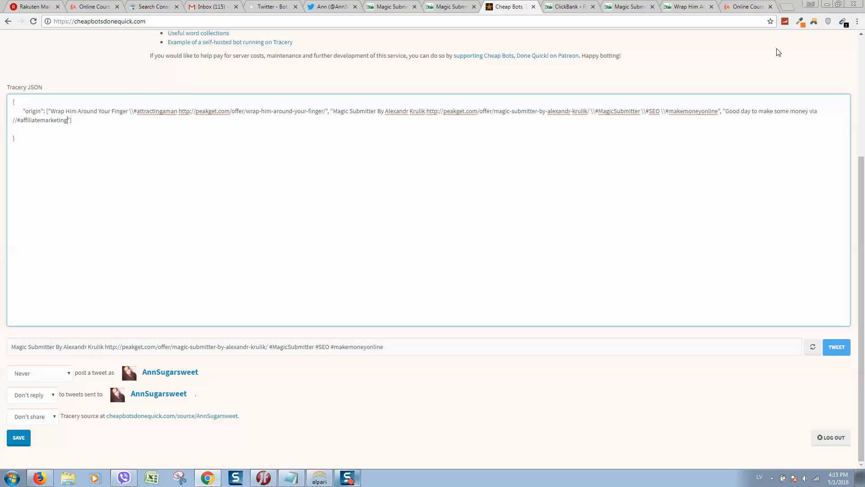
text(ting simply google:)
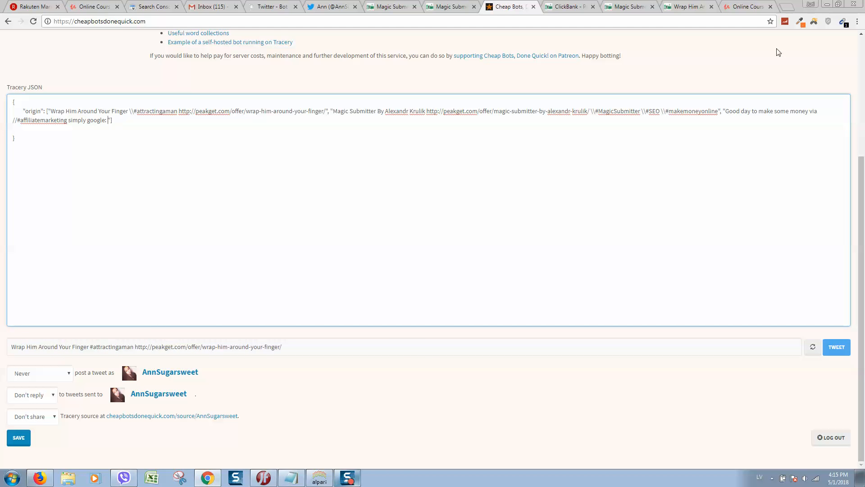
text( Juri Fab)
Step: Dismiss the spelling suggestions and regenerate previews until the affiliate-marketing message appears
right_click(47, 123)
key(Escape)
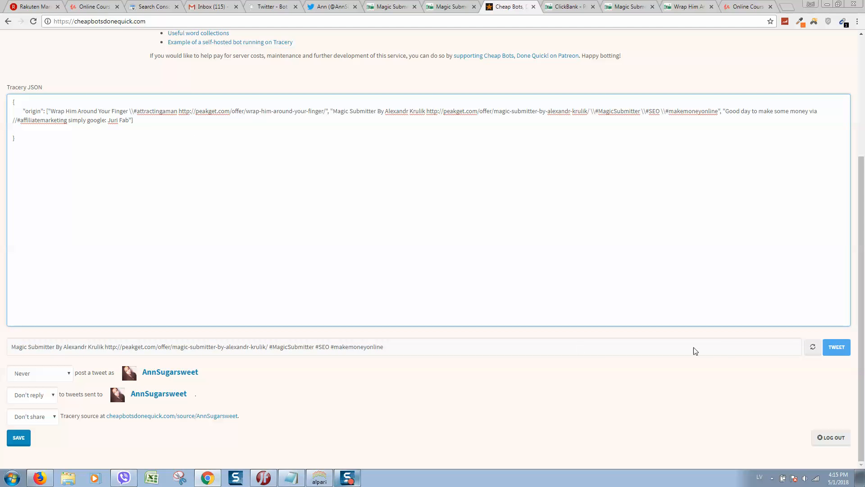
click(813, 347)
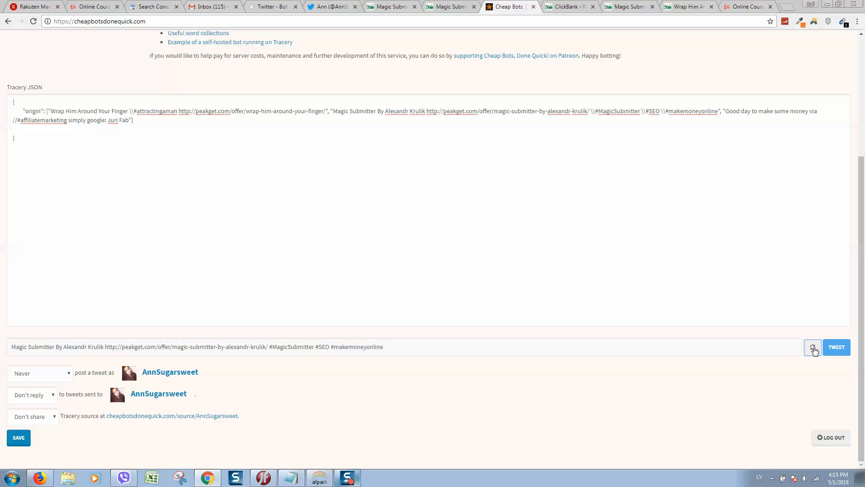
click(814, 348)
click(814, 348)
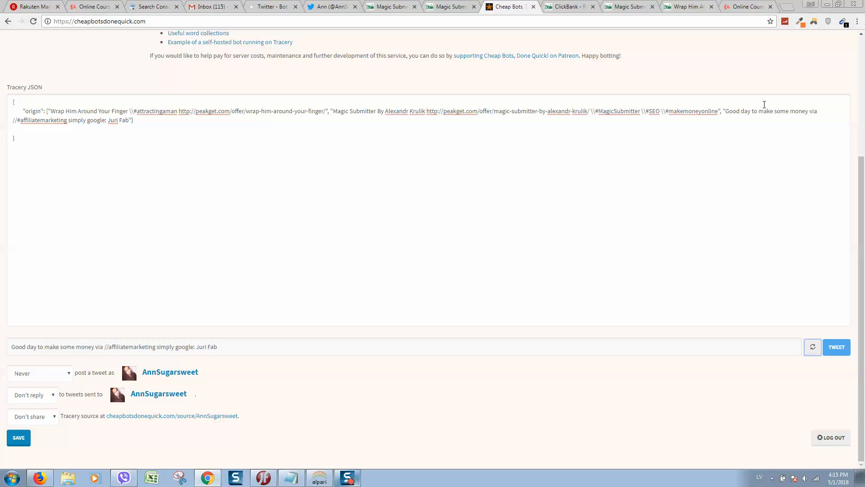
scroll(722, 113, up, 5)
scroll(727, 100, down, 5)
Step: Paste a copied backslash before #affiliatemarketing so the hashtag renders, preview it and tweet the message
double_click(665, 110)
right_click(665, 110)
click(685, 144)
click(13, 119)
right_click(13, 120)
click(41, 160)
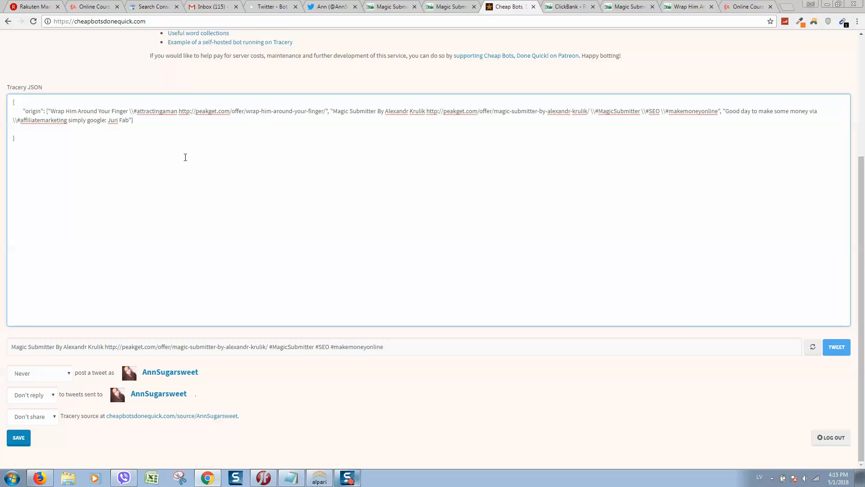
click(814, 347)
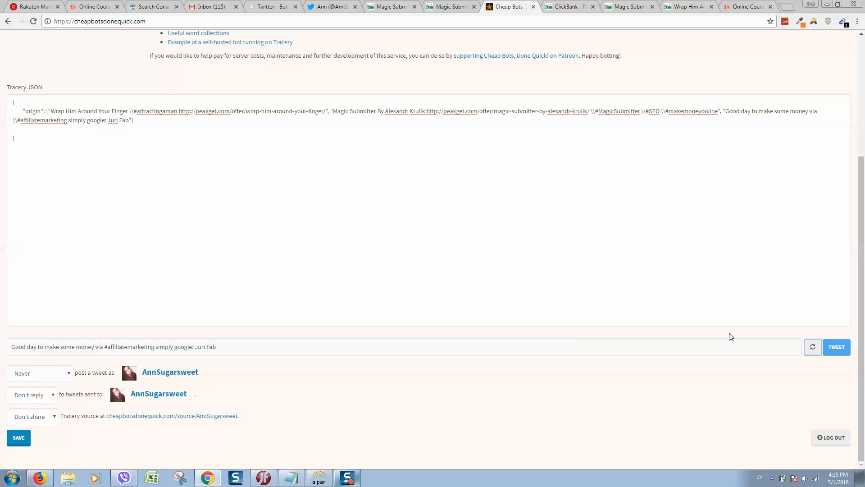
click(837, 348)
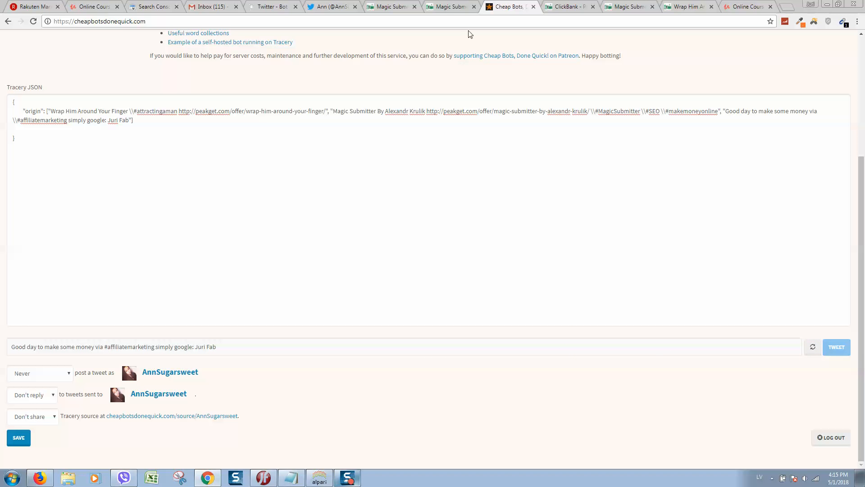
click(332, 7)
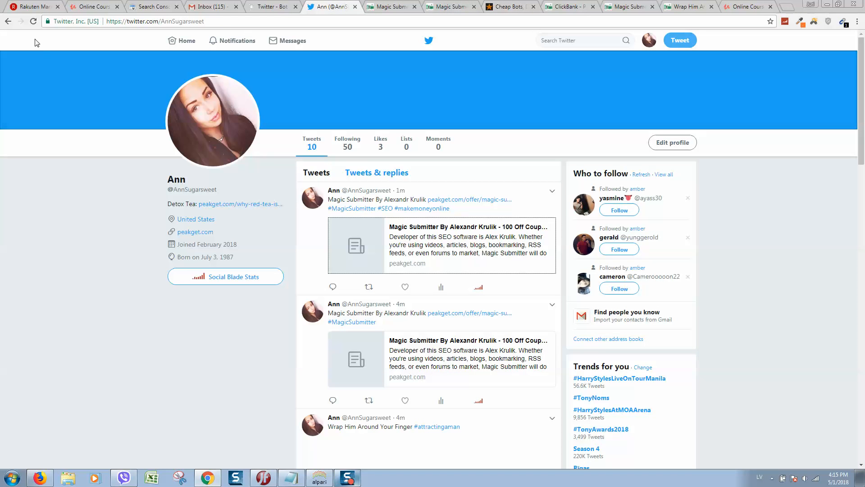
click(33, 22)
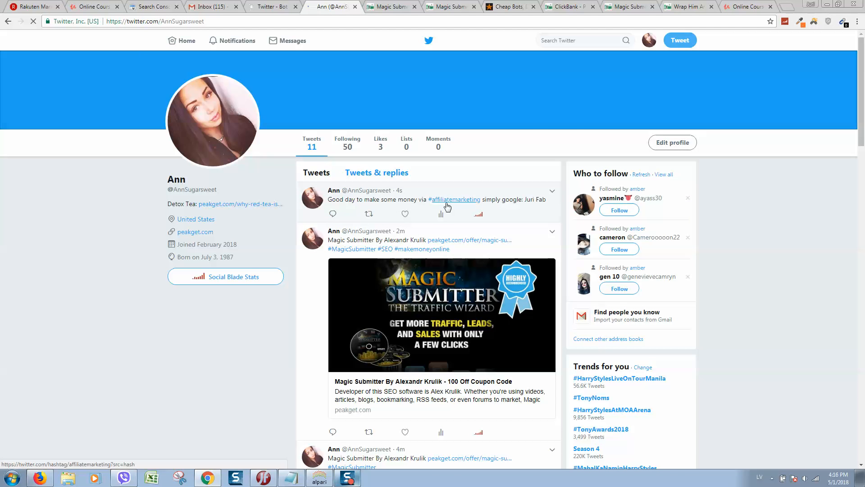
click(683, 6)
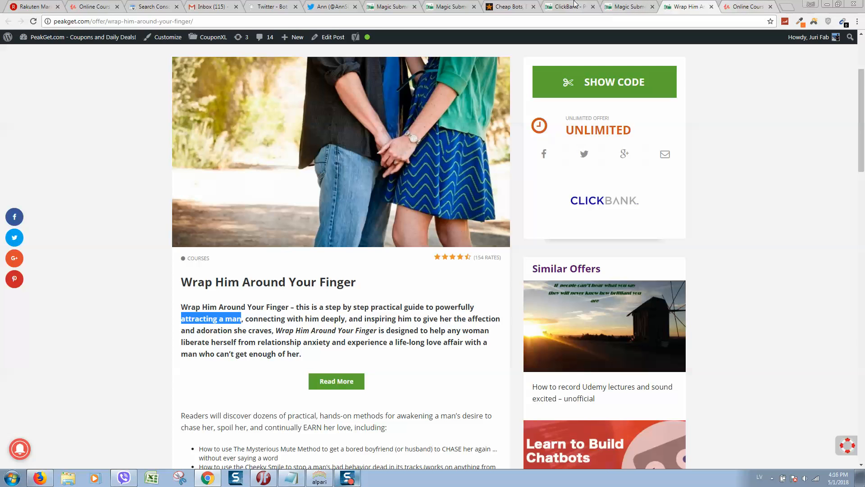
click(510, 7)
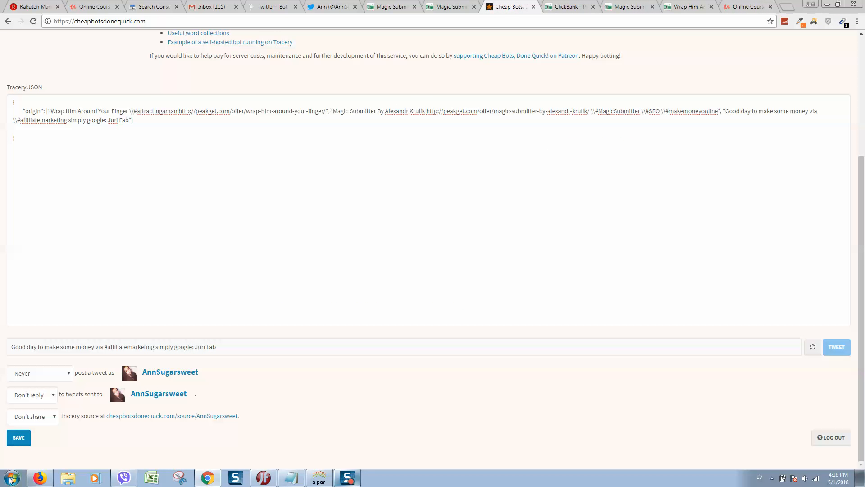
click(153, 479)
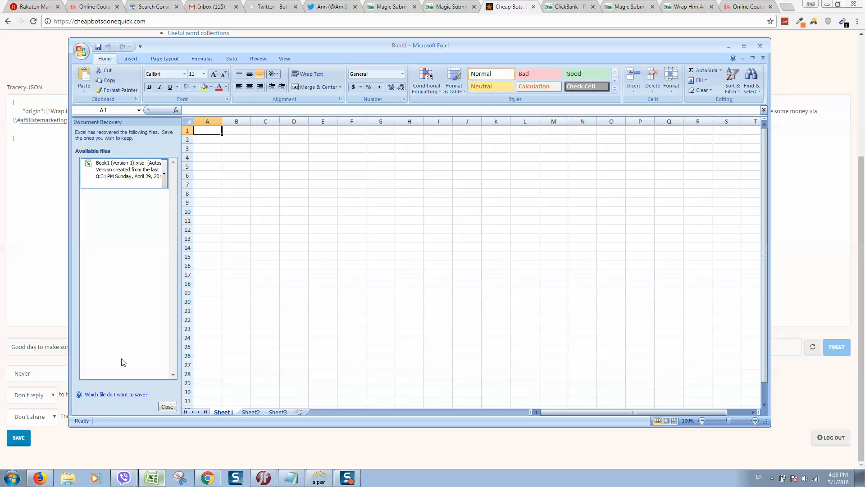
click(168, 407)
click(198, 130)
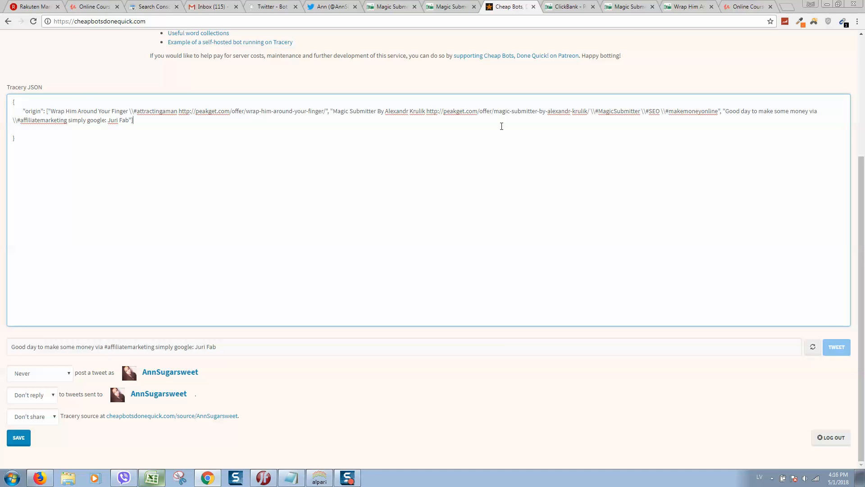